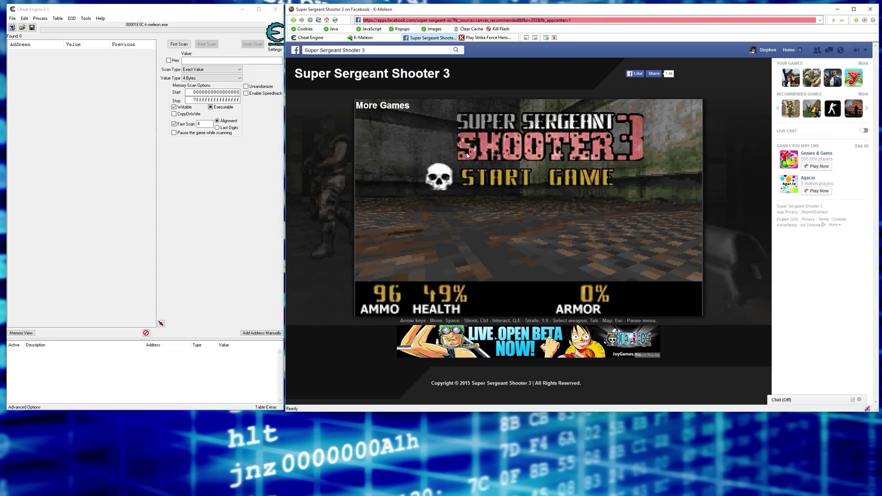
Start a new Super Sergeant Shooter 3 game in Episode3-Refinery at Very Easy difficulty
key(Return)
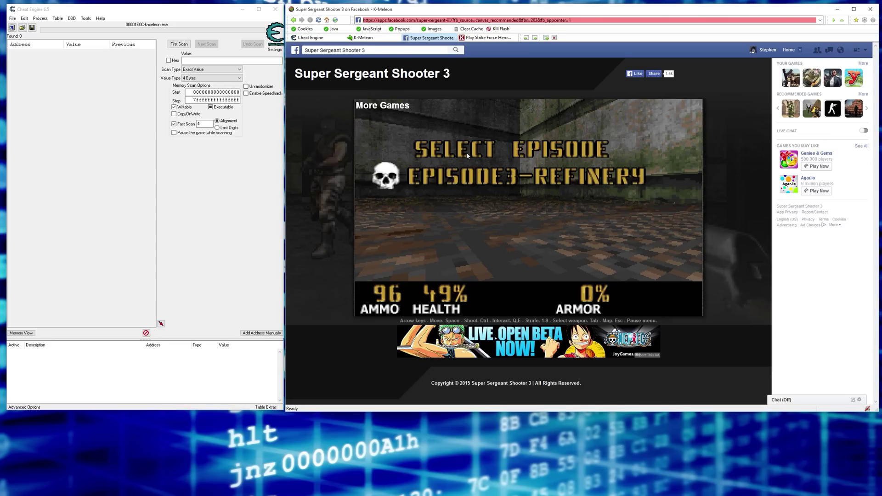
key(Return)
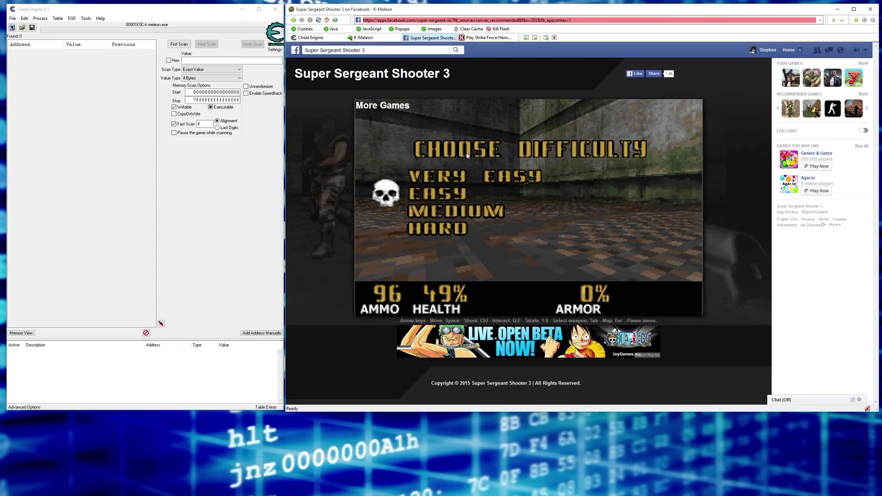
key(Down)
key(Down)
key(Up)
key(Up)
key(Up)
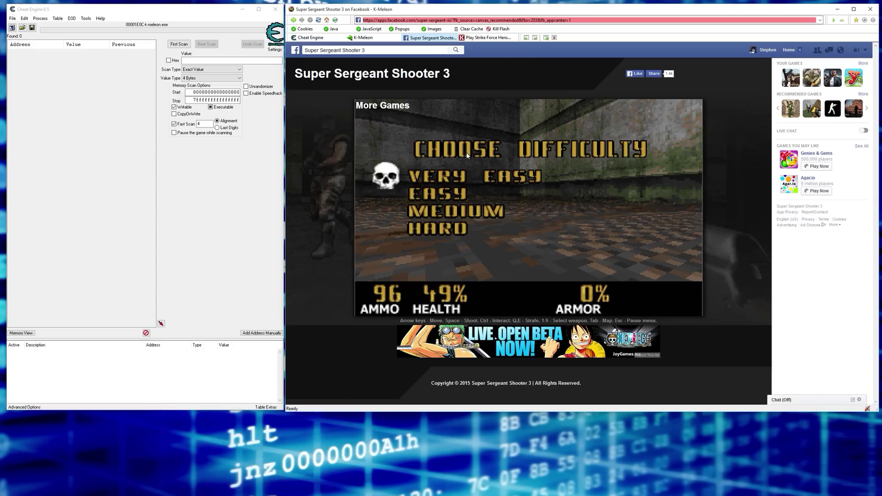
key(Return)
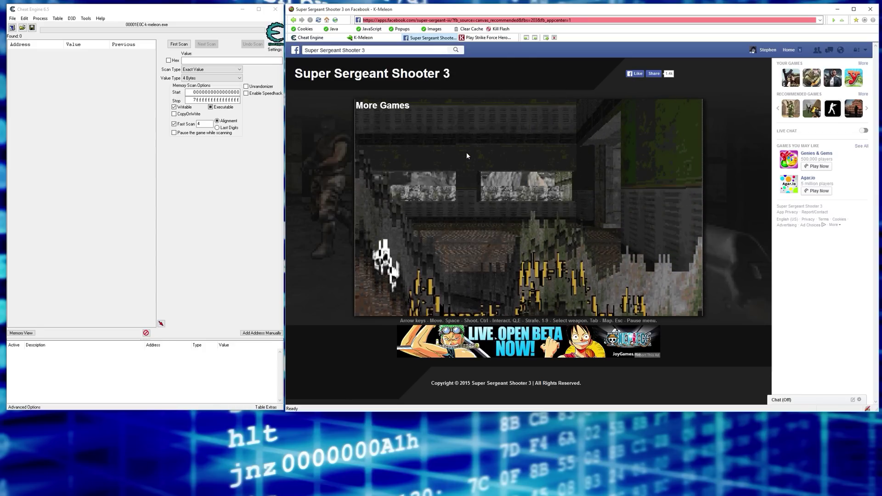
Turn and move through the starting room toward the rifle on the floor, and pause the game
key(Left)
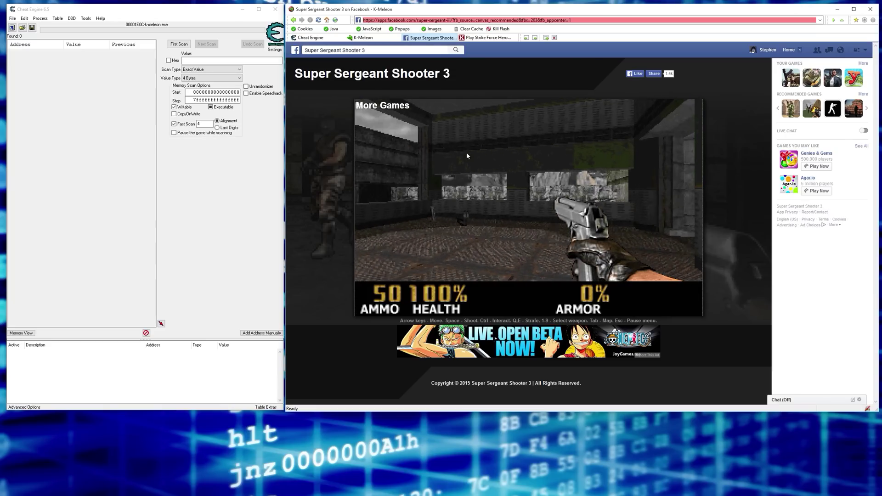
key(Up)
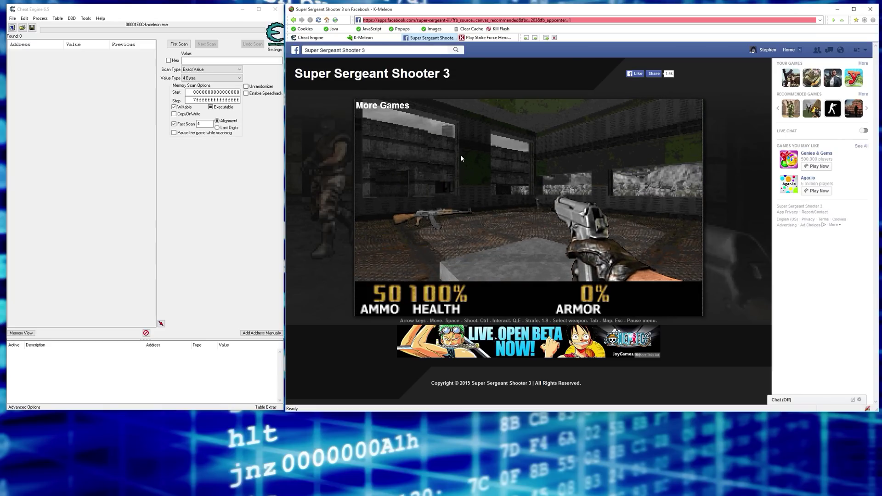
key(Left)
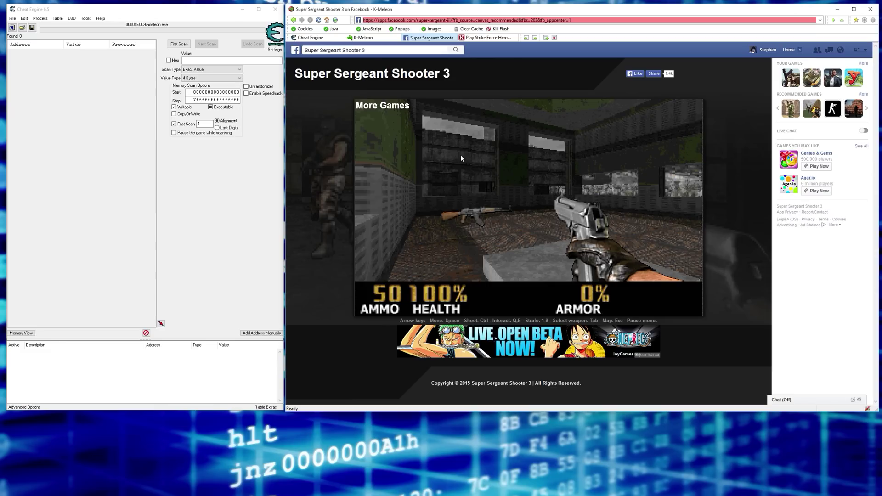
key(Escape)
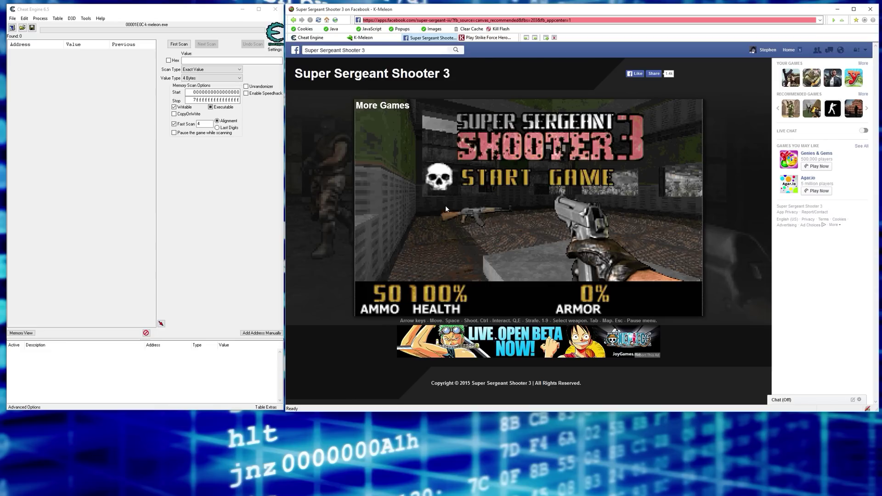
Switch to Cheat Engine and run a first scan for the exact 4-byte value 50
click(120, 120)
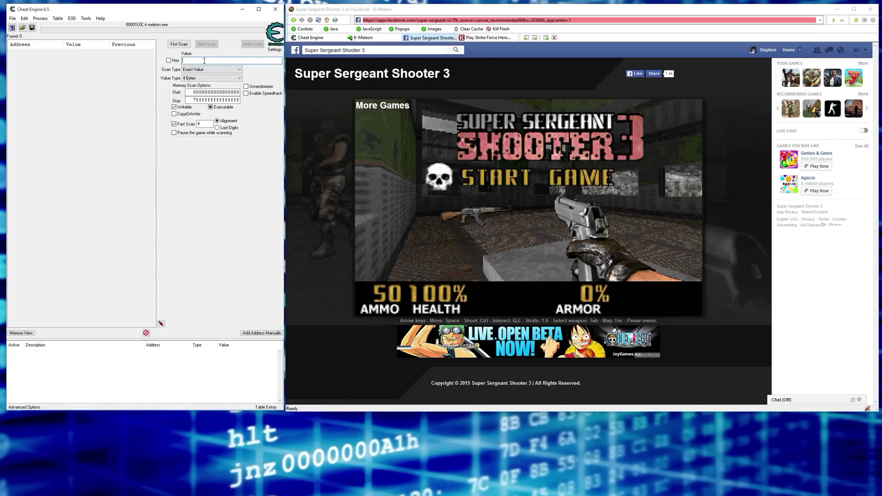
text(50)
click(181, 44)
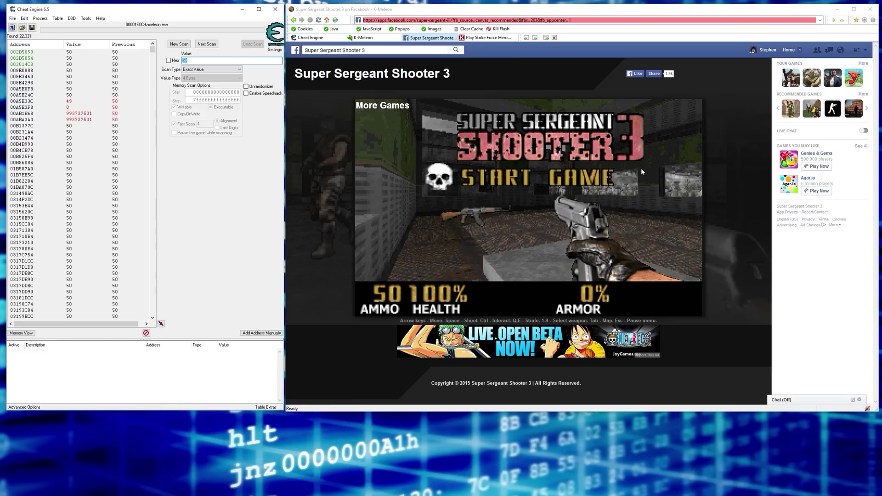
Return to the game, resume play, fire one pistol shot and pause again
click(635, 215)
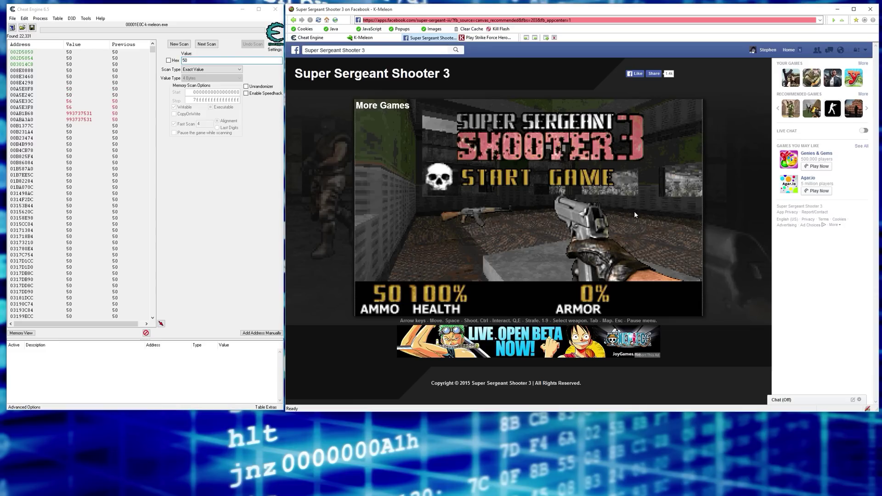
key(space)
key(space)
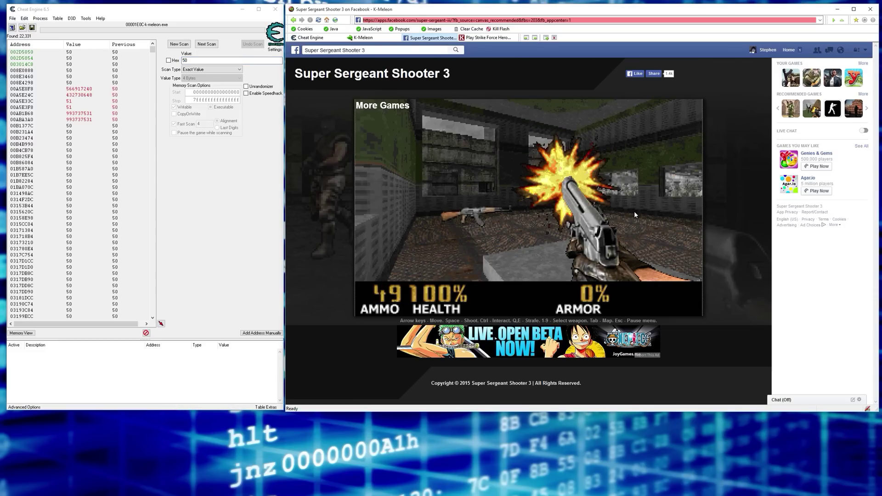
key(Escape)
Narrow the Cheat Engine results with a next scan for the exact value 49
drag(197, 60, 129, 60)
text(49)
click(207, 44)
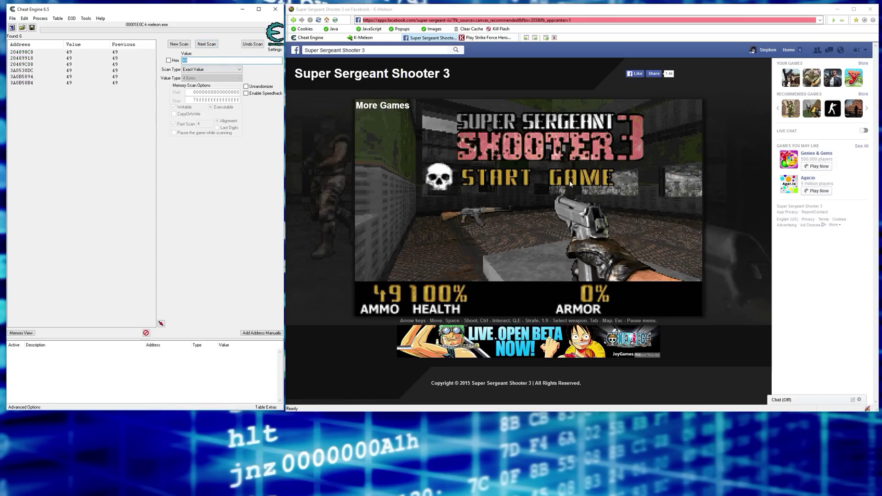
Resume the game, fire another pistol shot in the starting room and pause again
click(654, 210)
key(Escape)
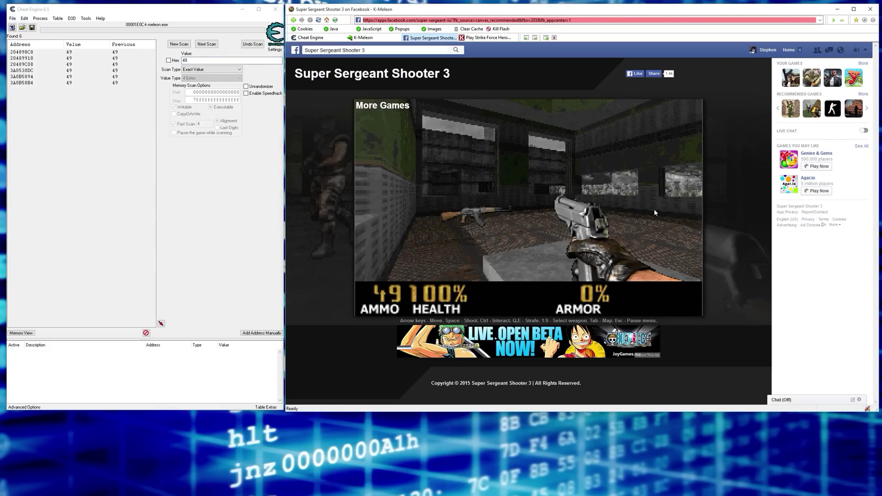
key(Right)
key(Left)
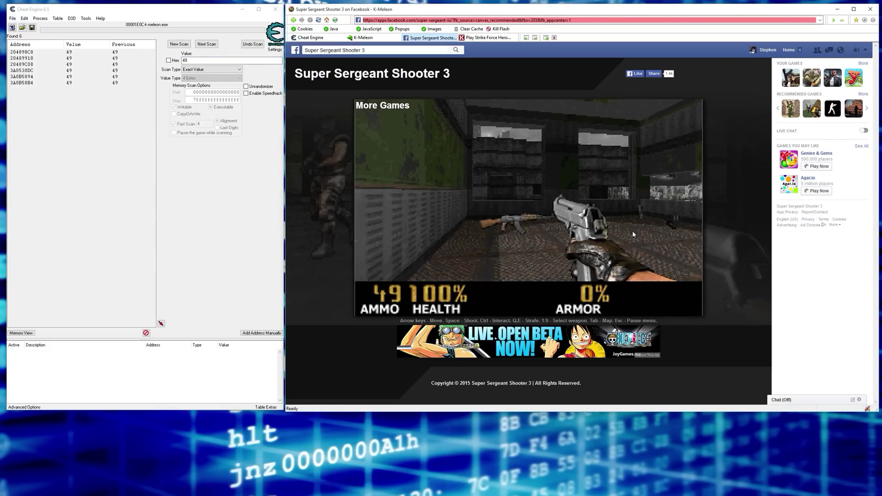
key(space)
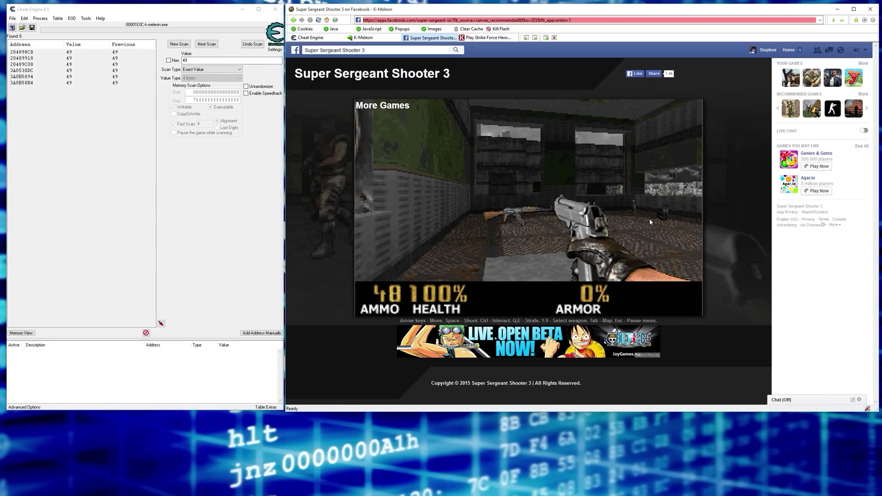
key(Escape)
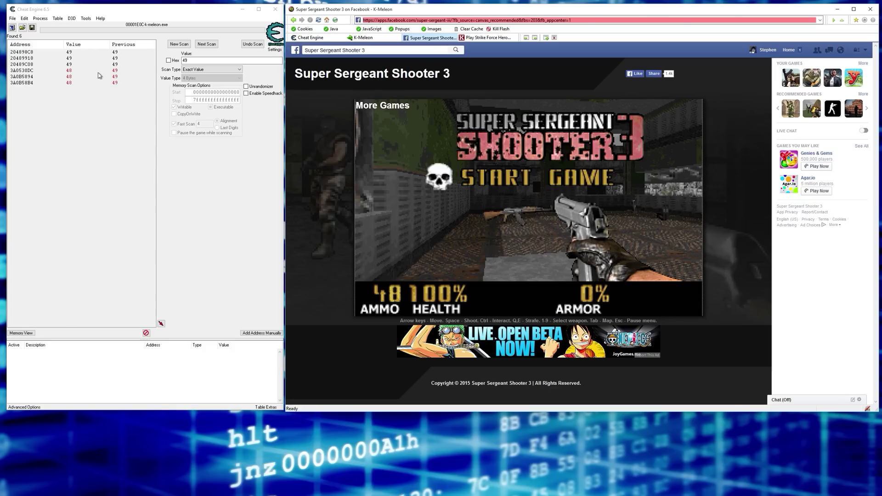
Filter the found addresses in Cheat Engine with a next scan for the exact value 48
drag(193, 61, 160, 60)
text(48)
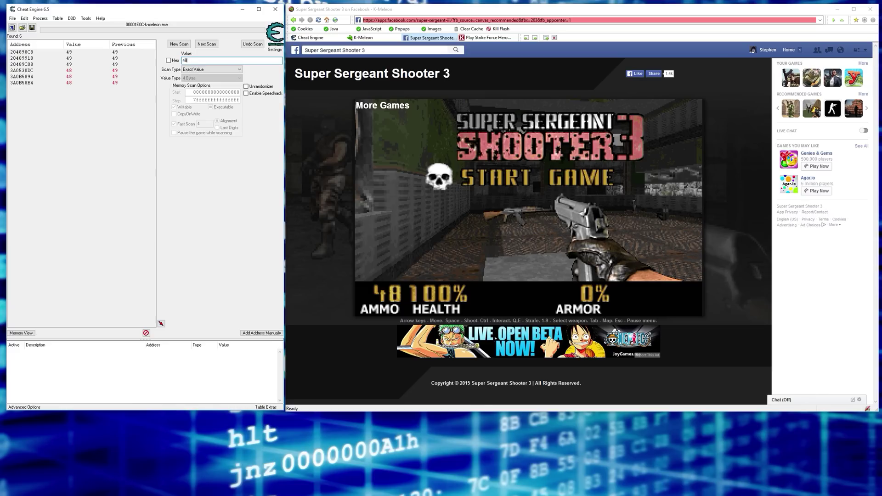
click(208, 45)
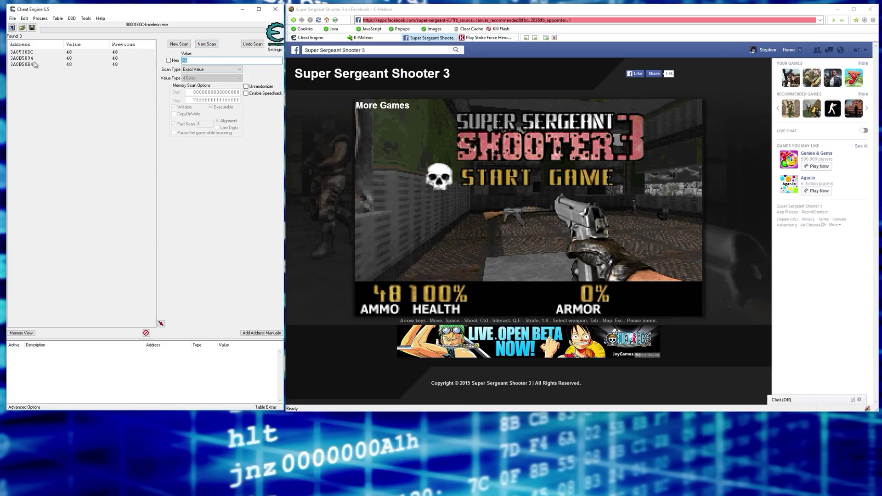
Add all three found ammo addresses to the cheat table's address list
click(33, 54)
double_click(32, 54)
double_click(31, 59)
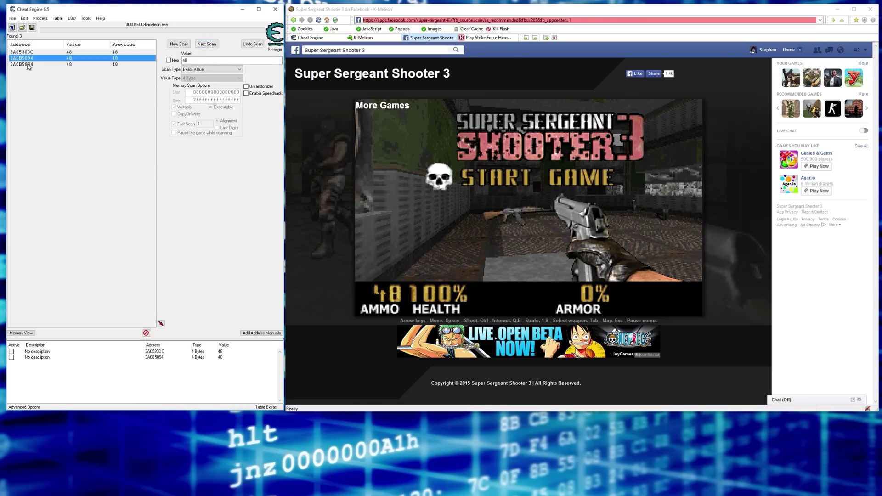
double_click(28, 64)
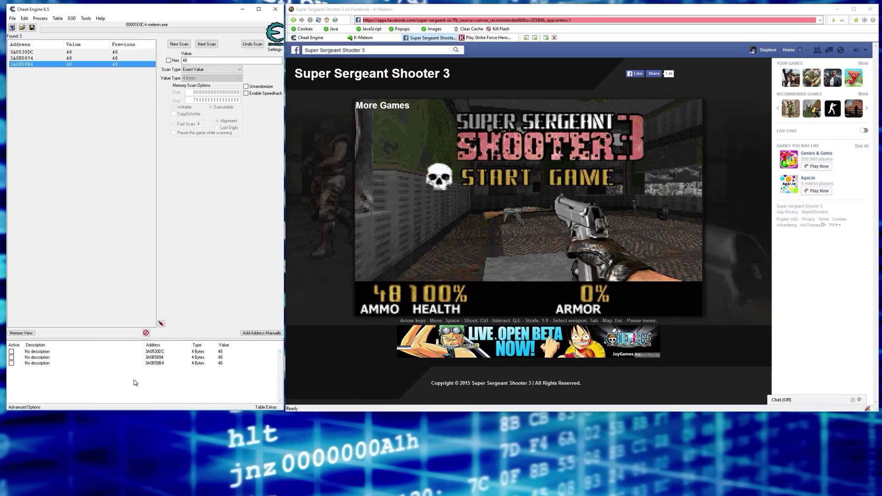
Freeze all three ammo entries in the address list at 48
click(11, 352)
click(11, 357)
click(11, 363)
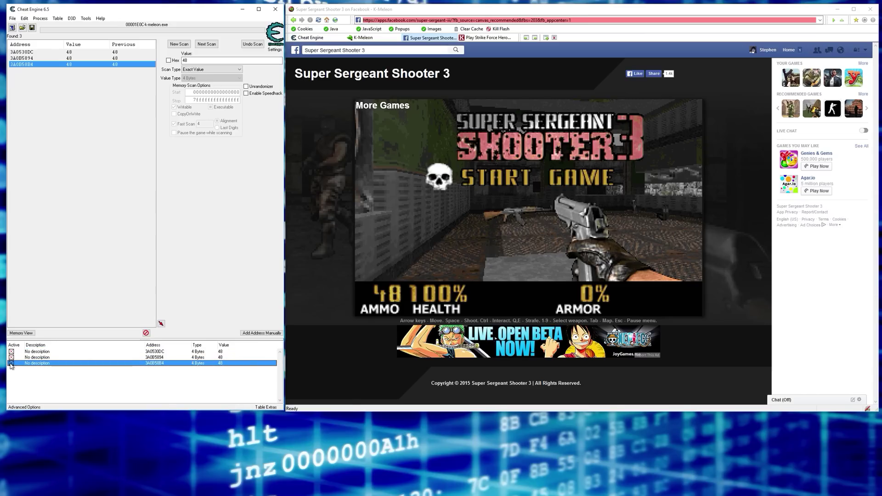
Resume the game, fire several pistol shots to test the frozen ammo, and pause
click(524, 214)
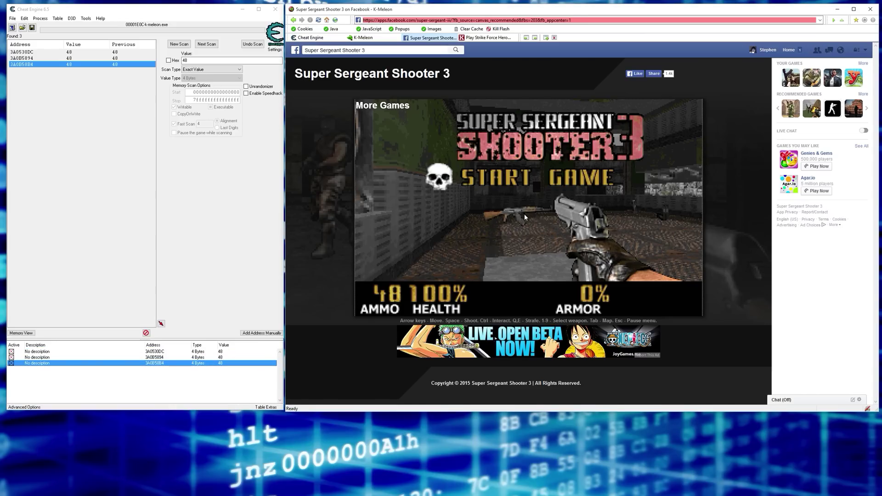
click(524, 213)
key(Right)
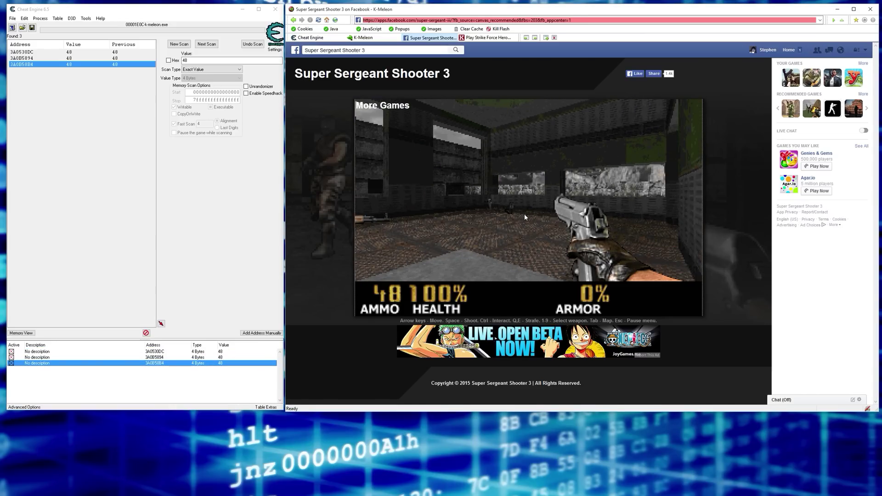
key(space)
key(space)
key(space)
key(space)
key(space)
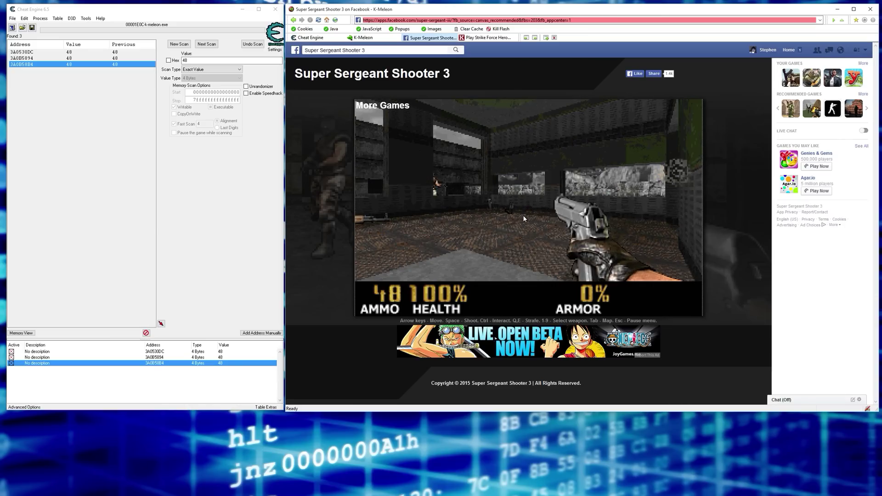
key(Escape)
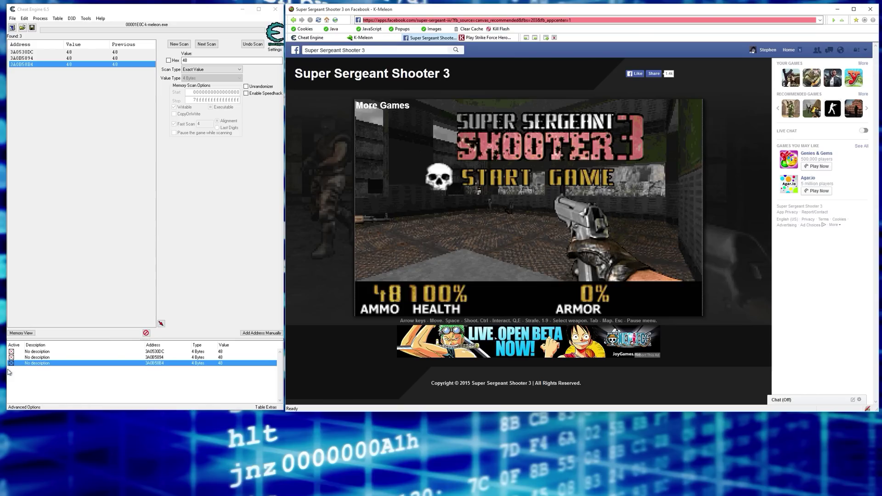
Resume the game, pick up the rifle from the floor, fire it around the room and pause
click(470, 250)
key(Left)
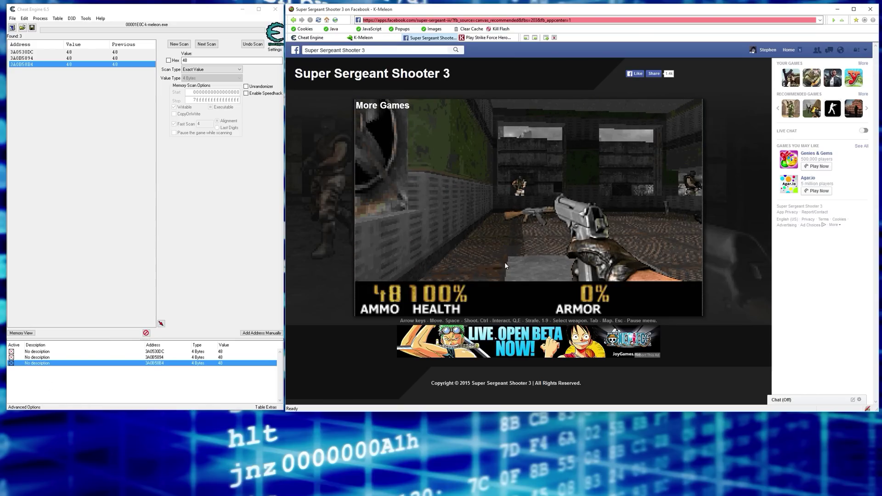
key(Right)
key(Left)
key(Up)
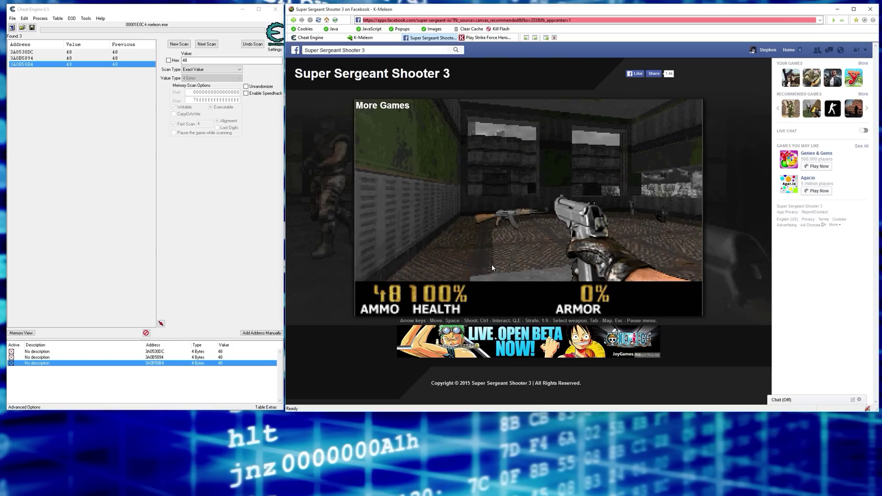
key(Right)
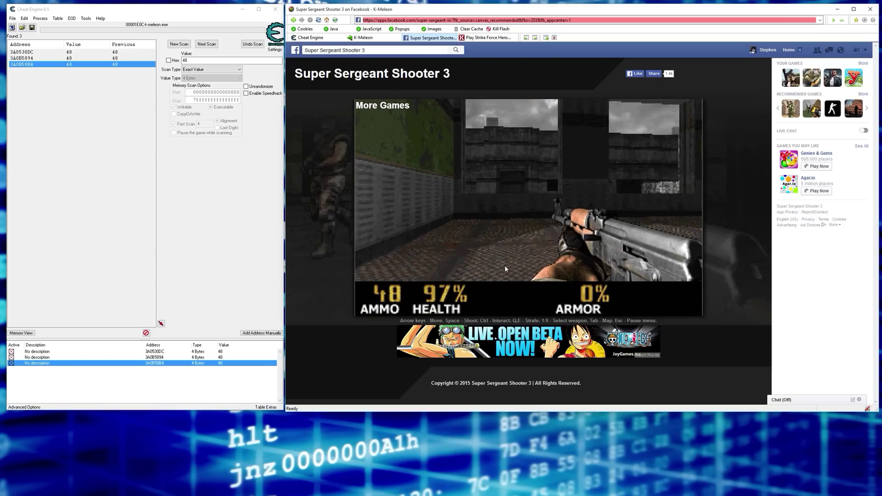
key(space)
key(space)
key(Right)
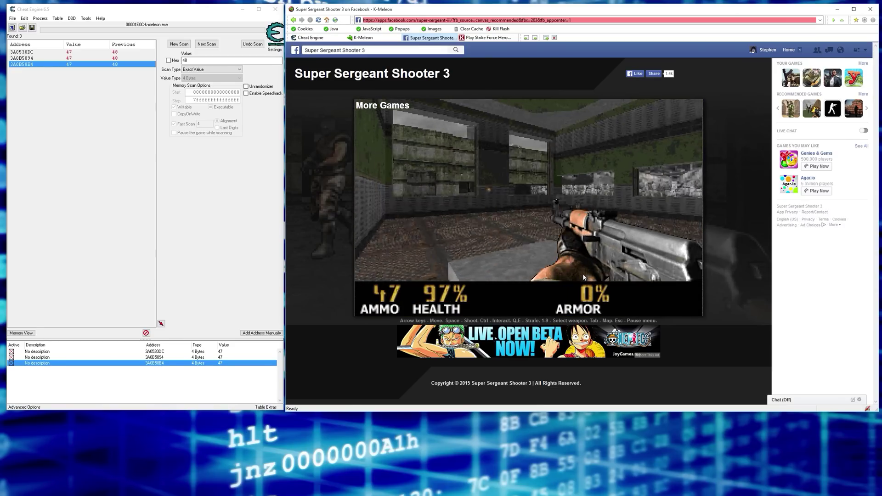
key(space)
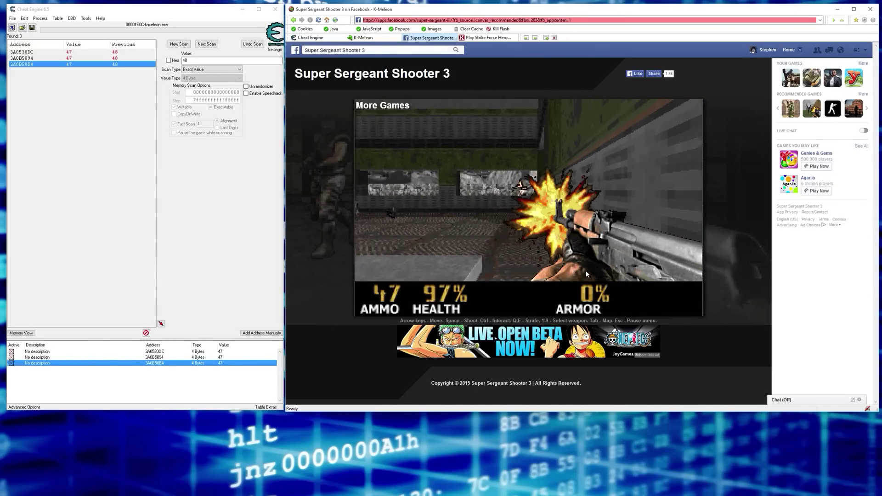
key(Left)
key(space)
key(Right)
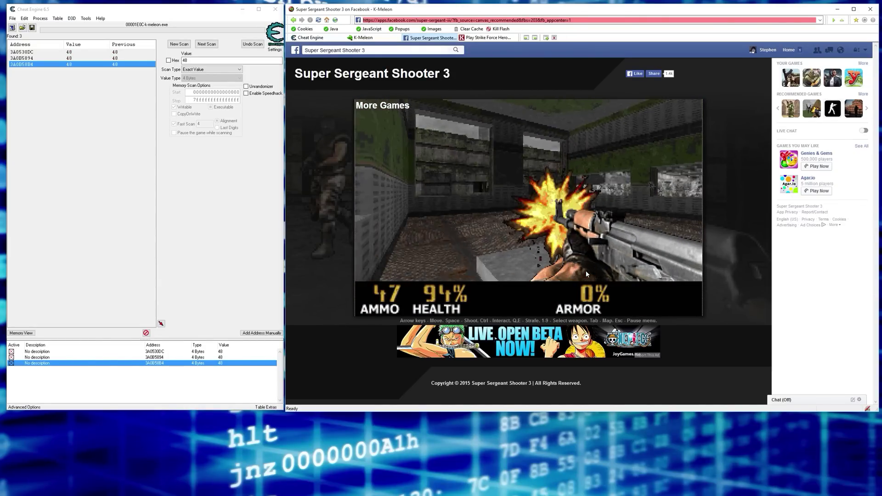
key(Escape)
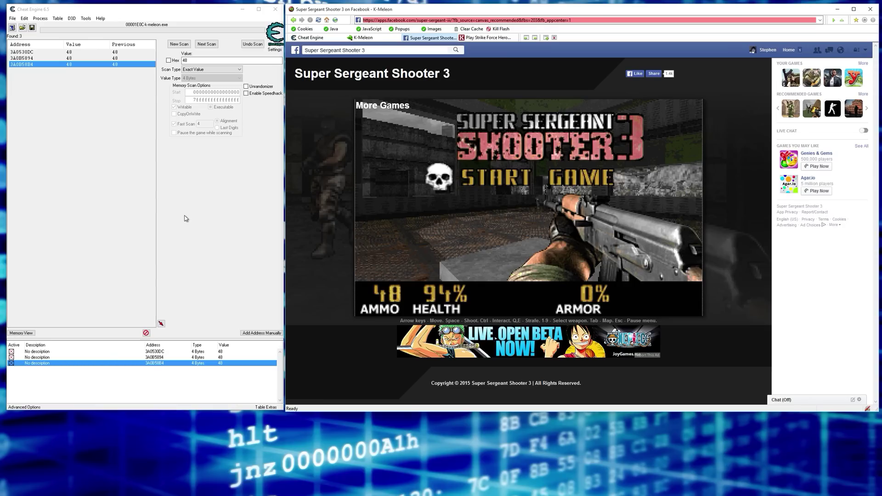
Start a new scan, clear the search value and set the value type to All
click(81, 133)
click(180, 45)
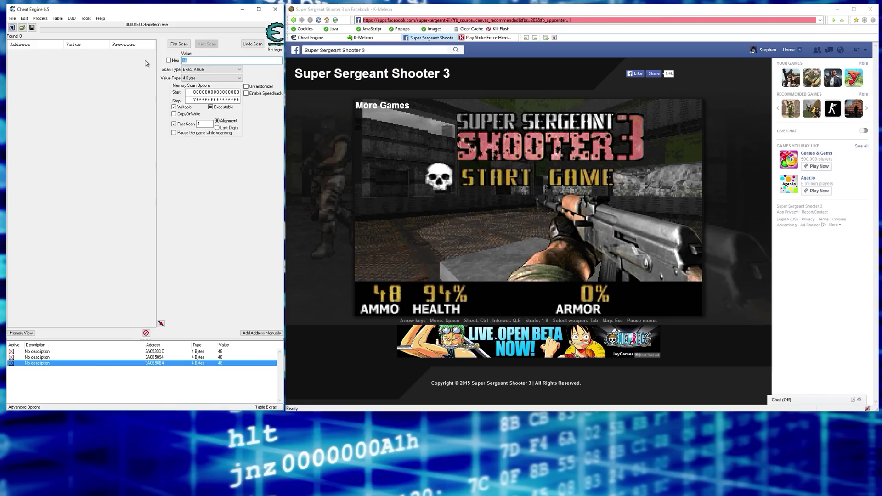
key(BackSpace)
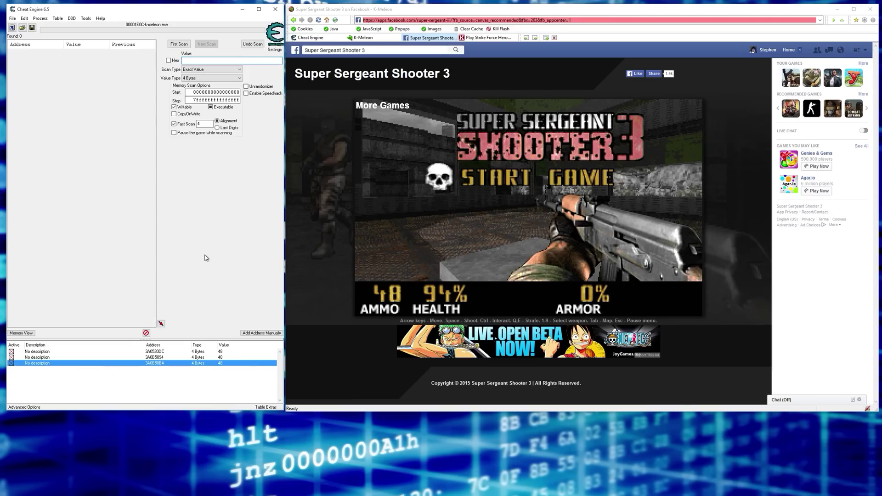
click(221, 79)
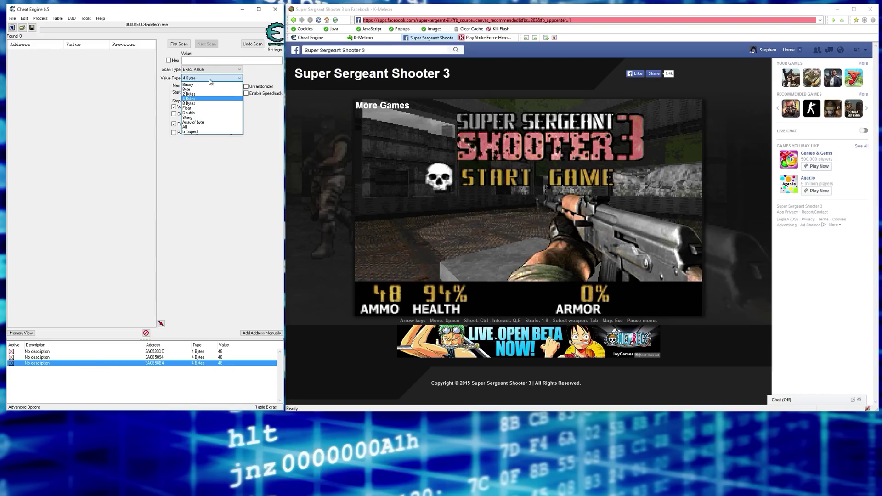
click(189, 127)
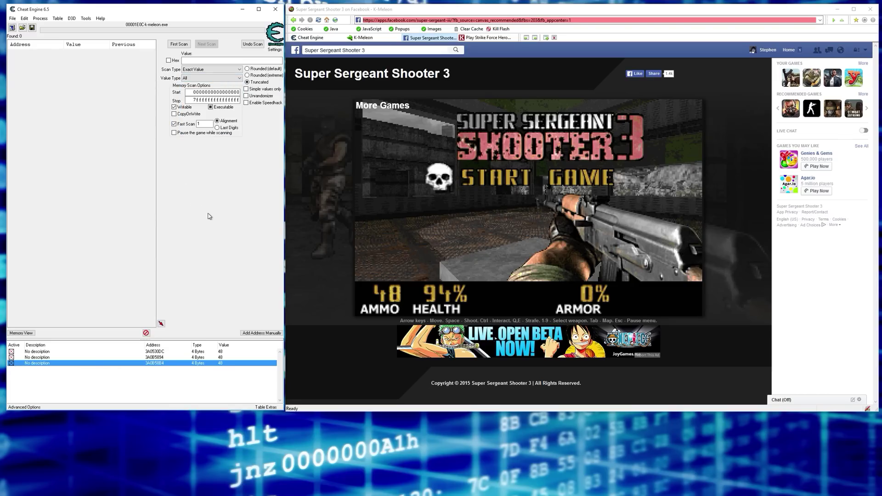
Set the scan type to Unknown initial value and run the first scan
click(199, 60)
click(216, 70)
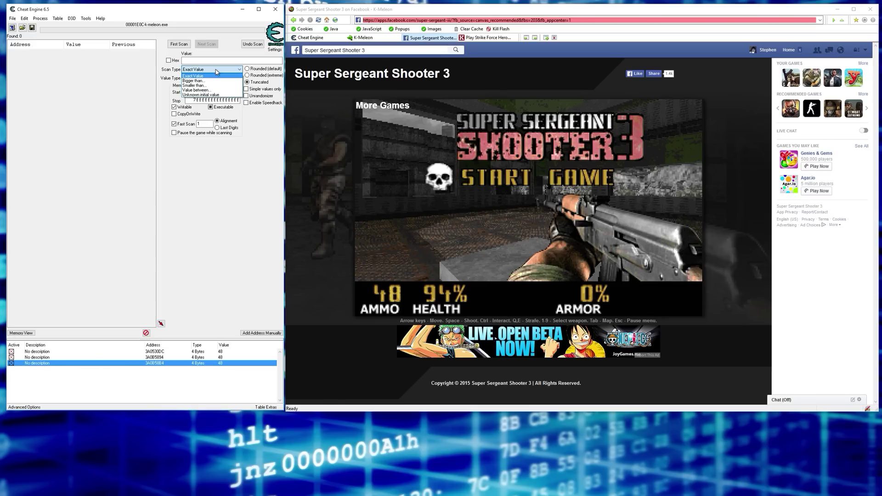
click(214, 95)
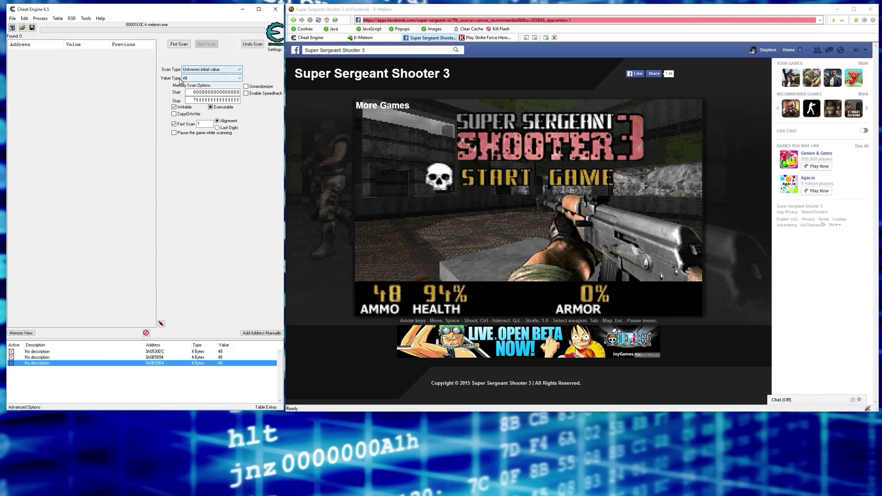
click(179, 44)
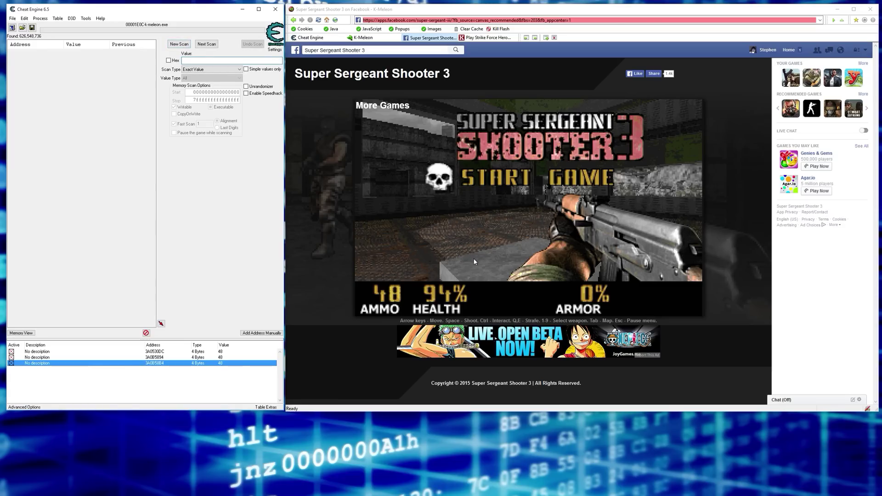
Resume the game and walk through the room into the corridor to pick up health
click(483, 252)
key(Escape)
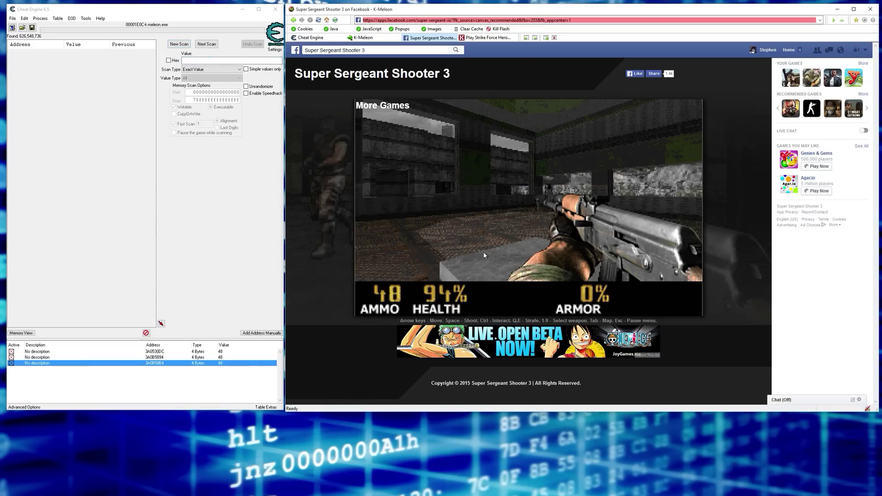
key(Right)
key(Right)
key(Left)
key(Up)
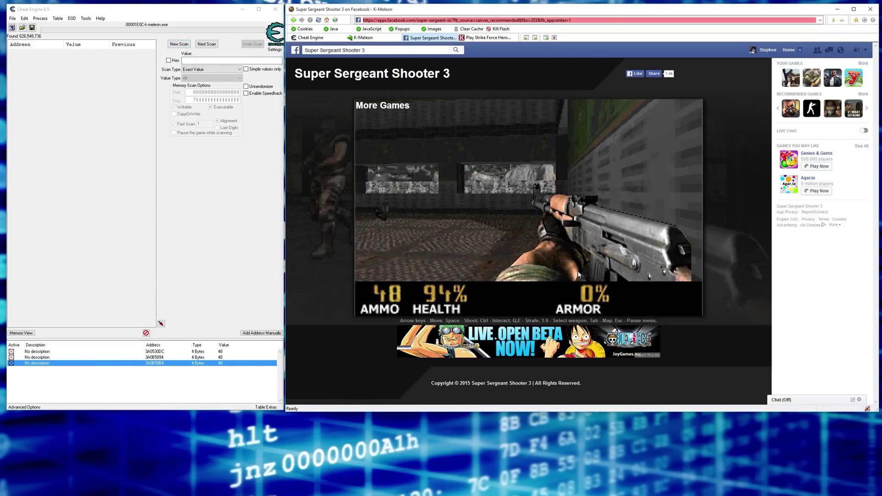
key(Right)
key(Up)
key(Right)
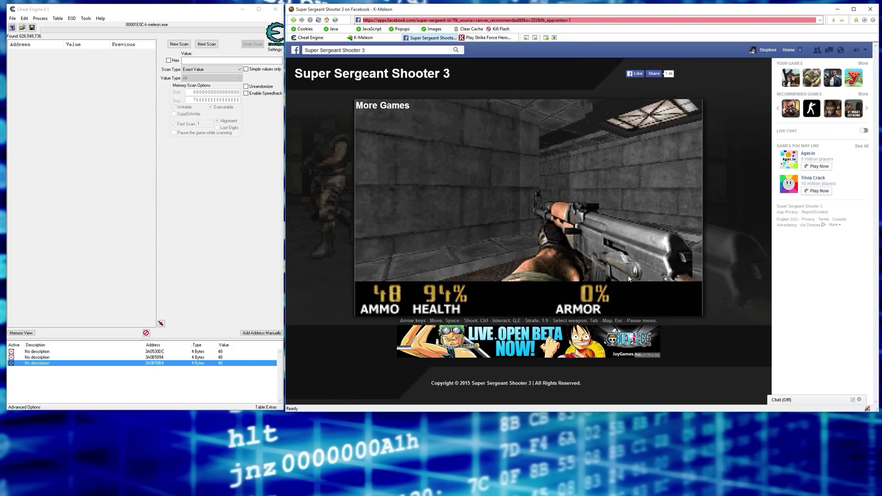
key(Left)
key(Up)
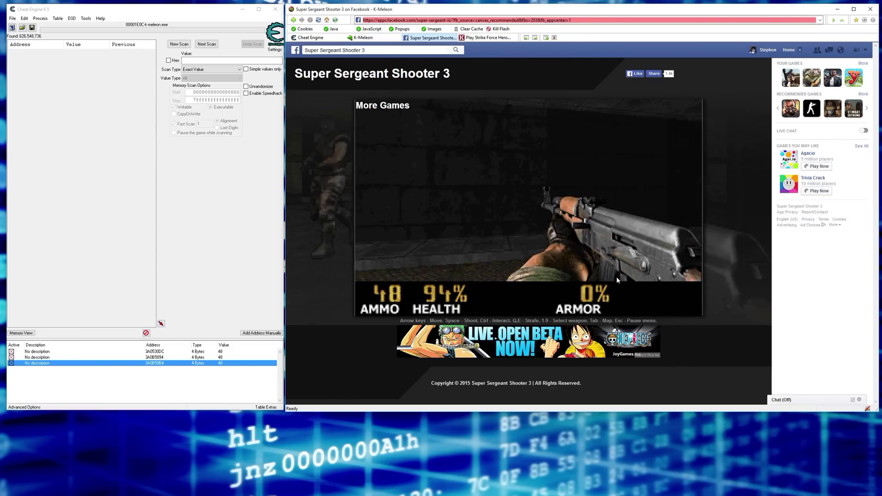
key(Up)
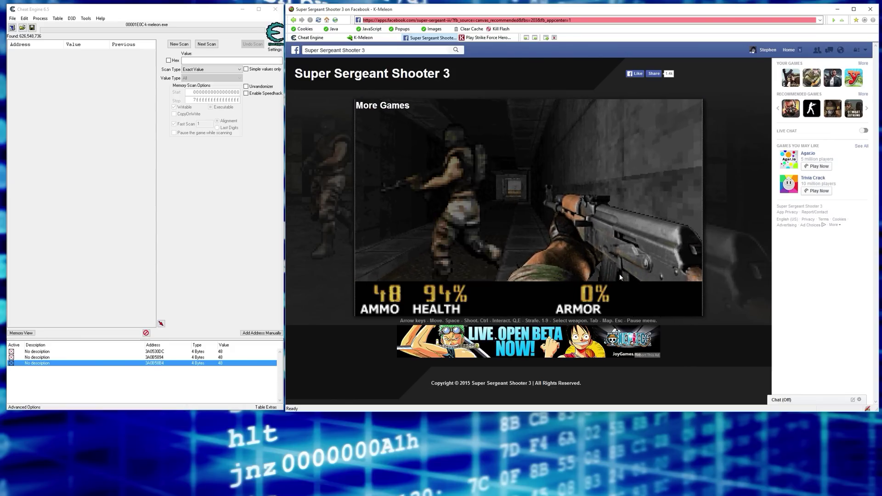
key(Left)
key(Up)
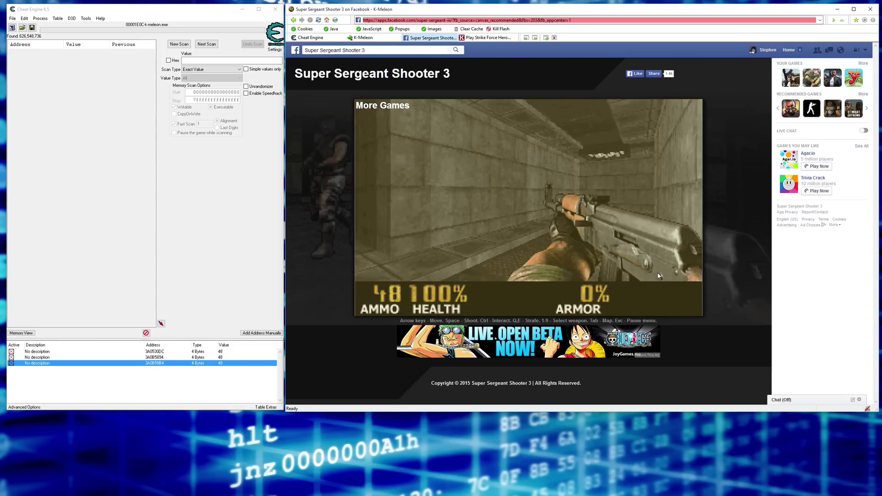
Walk back from the corridor into the room and pause the game
key(Up)
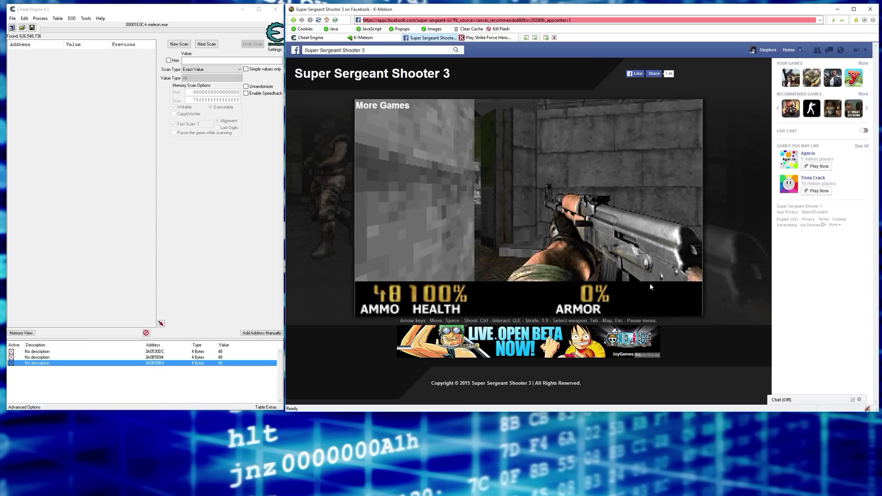
key(Up)
key(Left)
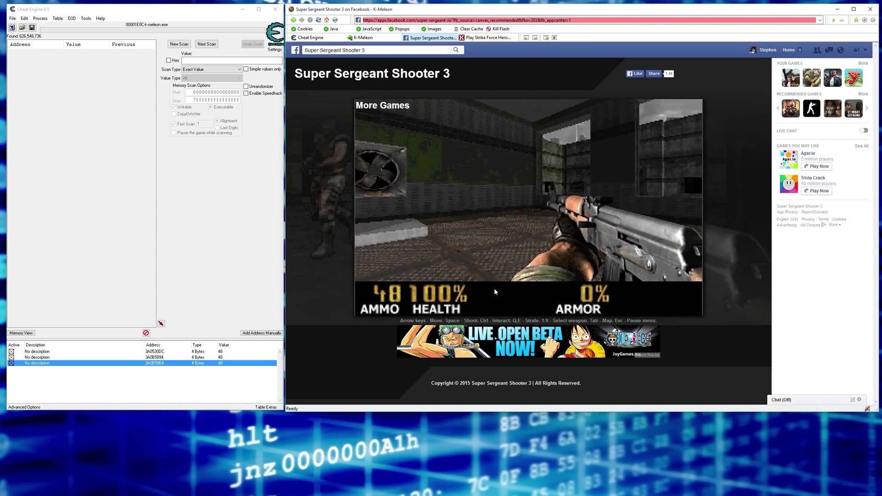
key(Up)
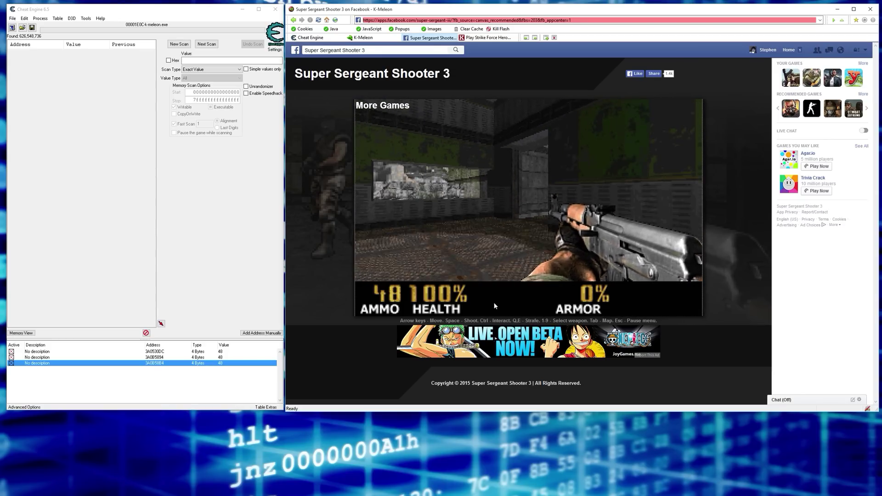
key(Escape)
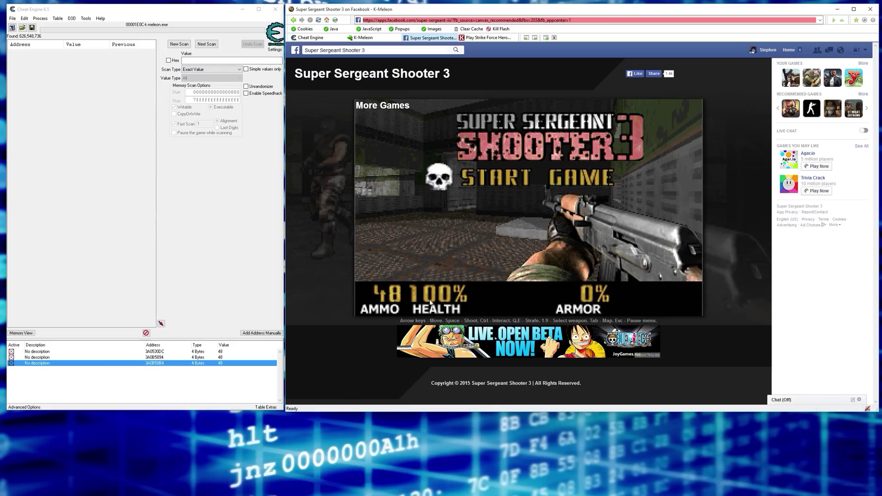
Narrow the scan results to addresses with an Increased value
click(212, 69)
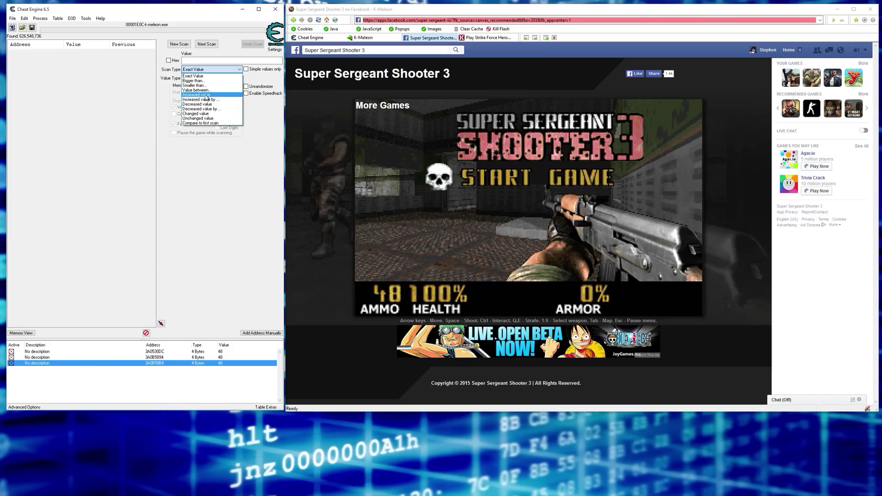
click(206, 95)
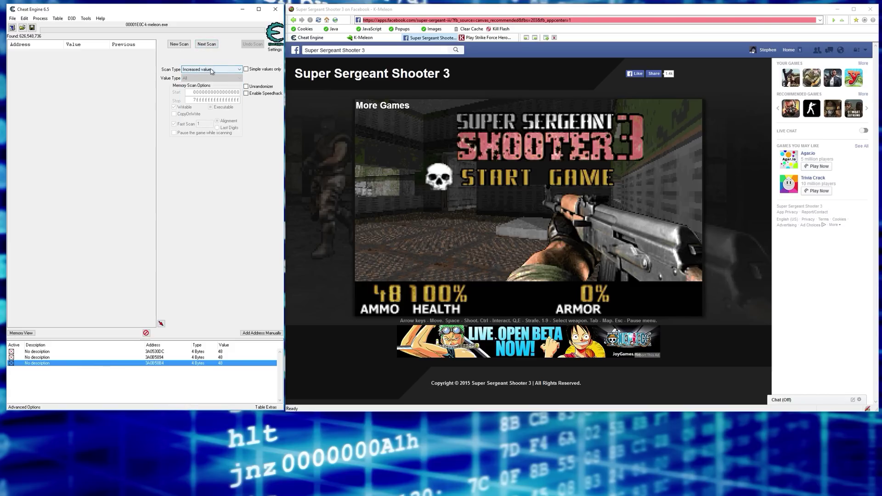
click(207, 44)
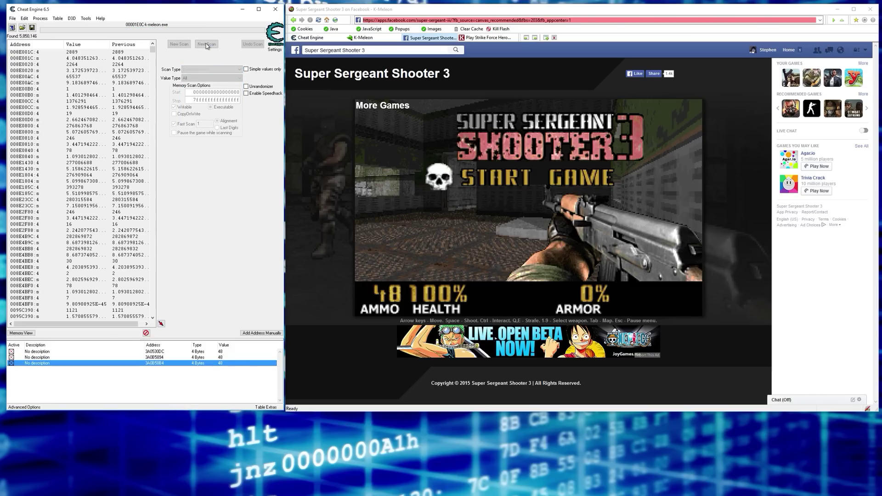
click(405, 212)
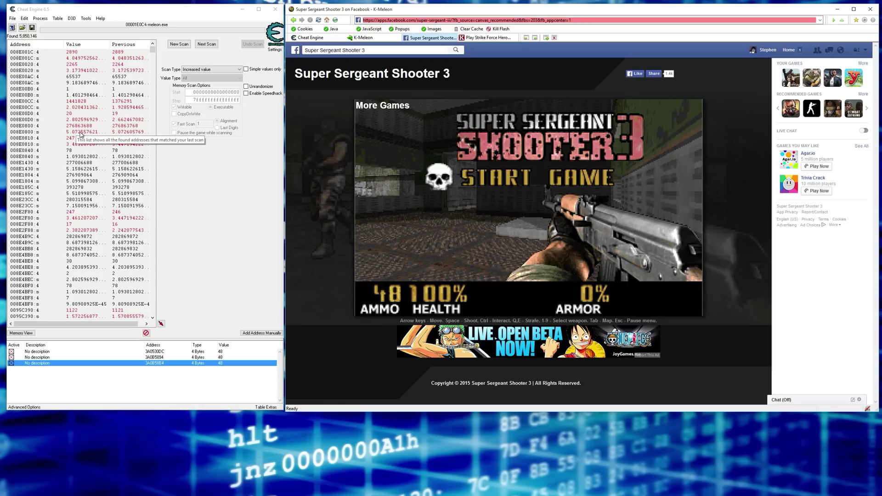
Filter the results three times for Unchanged value while the game stays paused
click(204, 69)
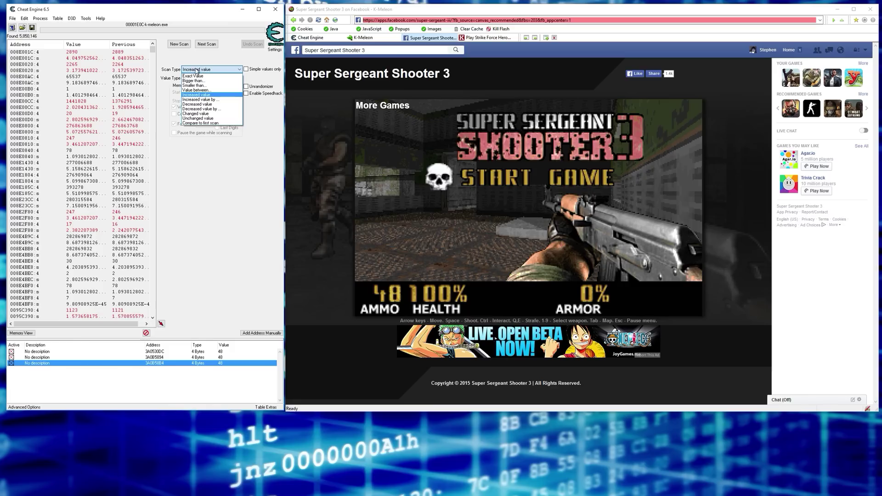
click(199, 119)
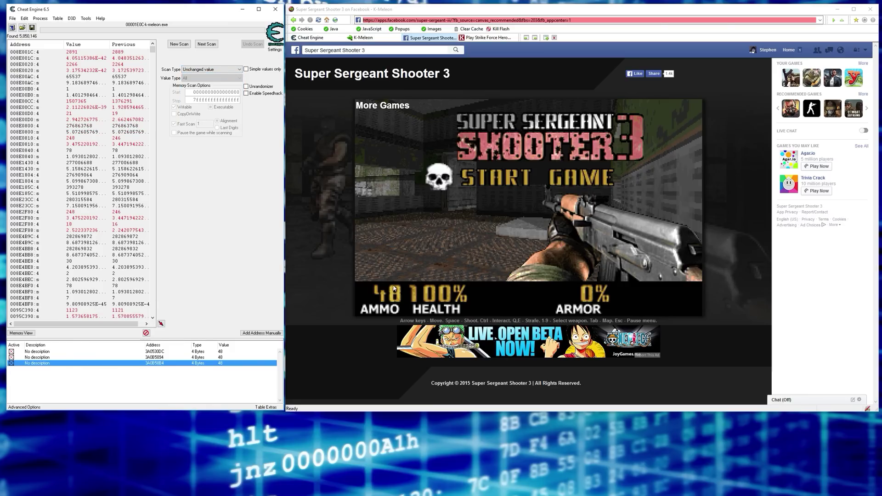
click(206, 44)
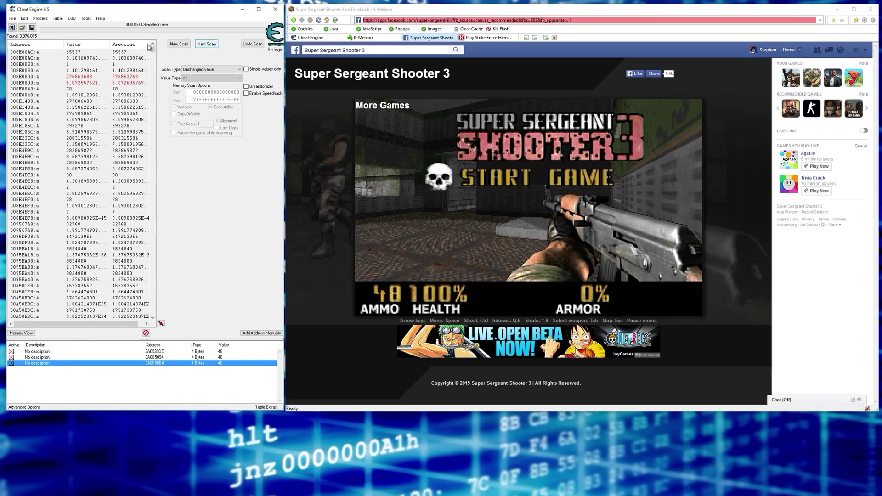
click(206, 44)
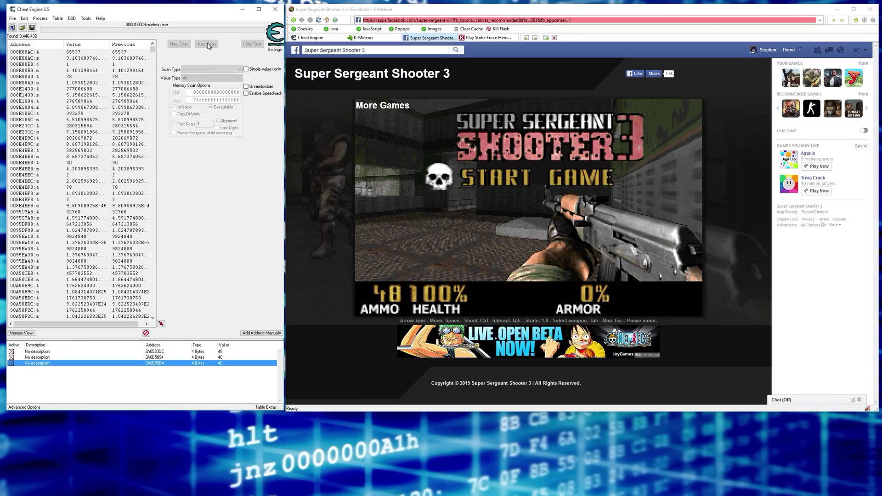
click(207, 44)
Resume the game, approach the enemy soldier in the corridor to take damage, and pause
click(450, 209)
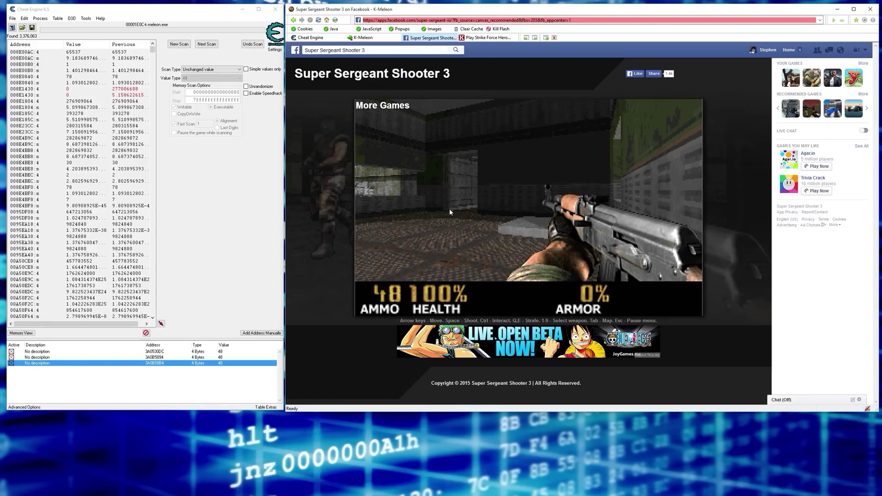
key(Up)
key(Right)
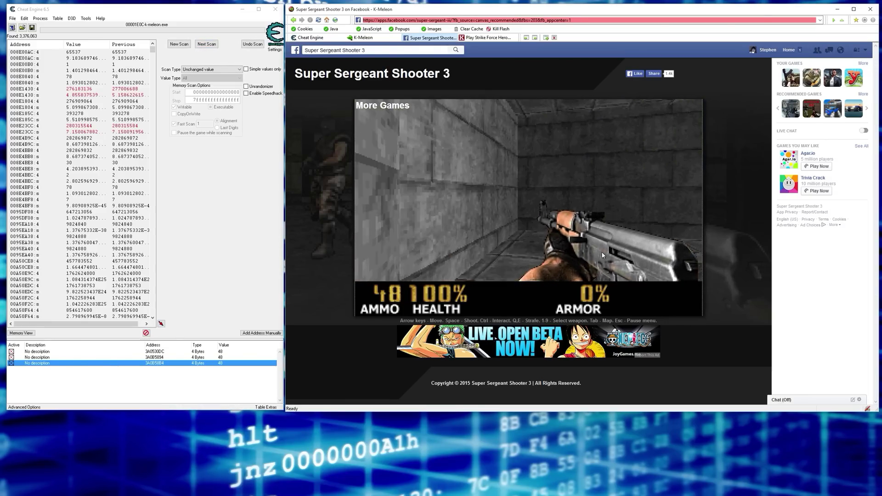
key(Right)
key(Up)
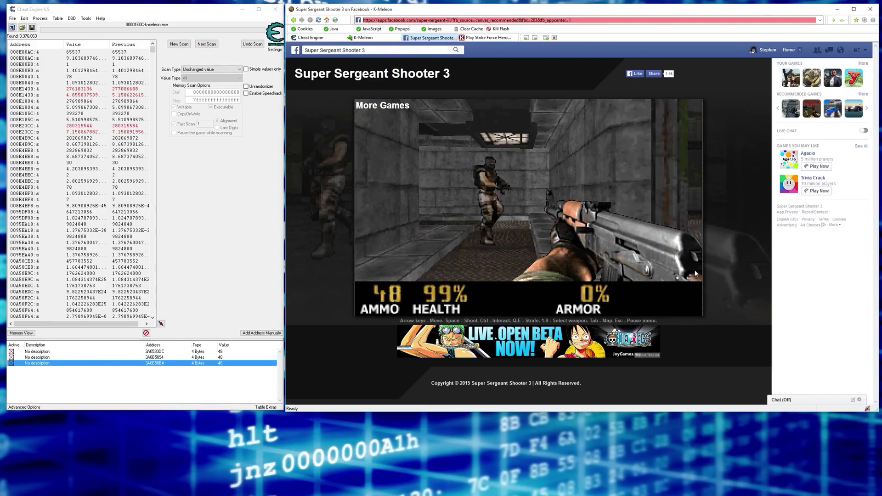
key(Escape)
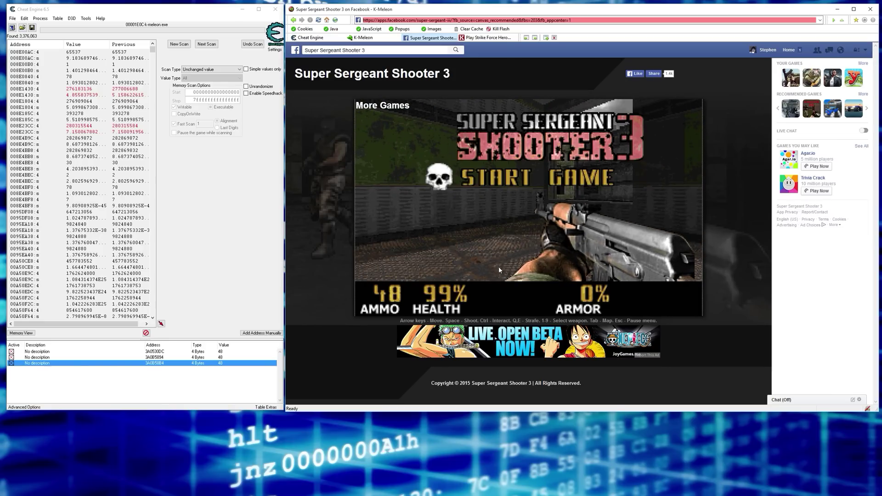
Narrow the scan results to addresses with a Decreased value
click(198, 69)
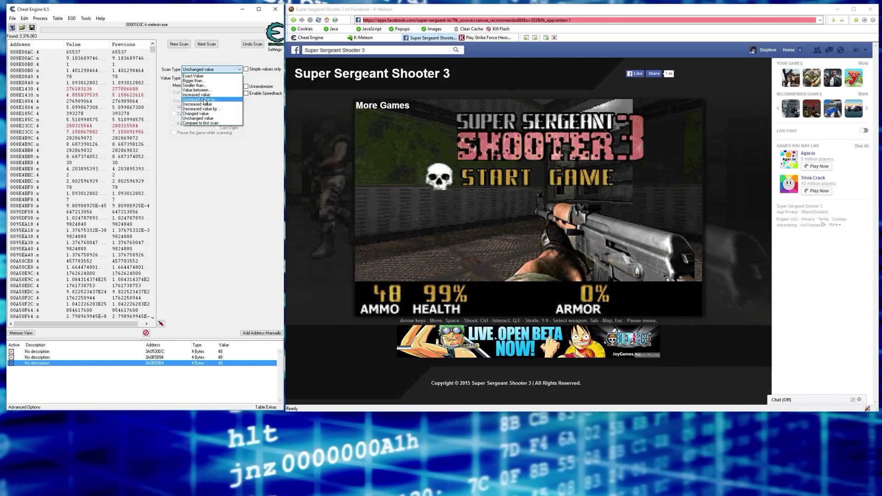
click(204, 108)
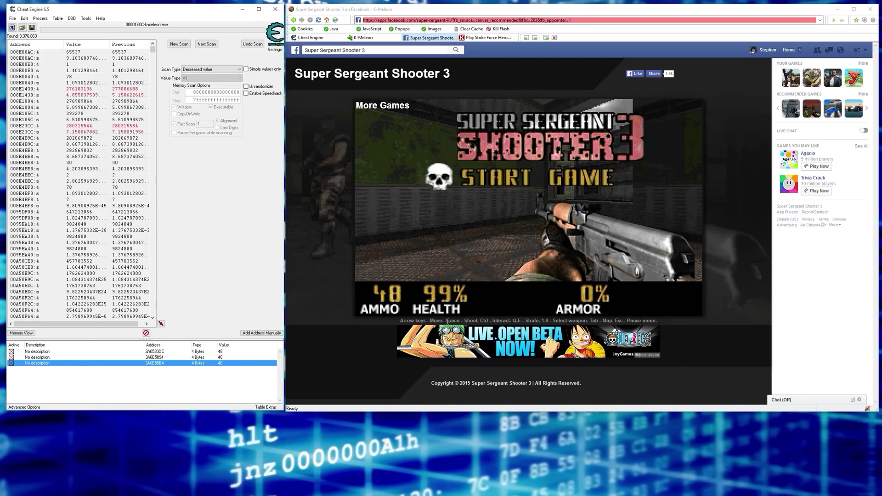
click(207, 44)
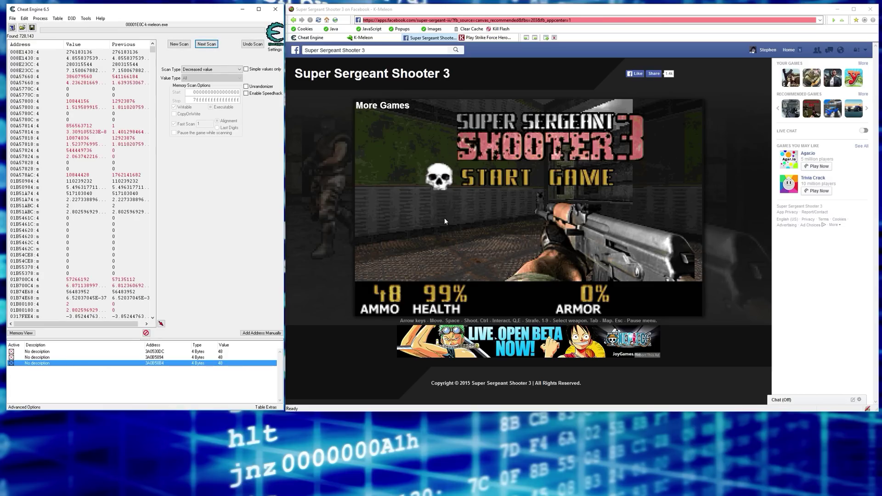
Filter the remaining results once for Unchanged value with the game paused
click(208, 69)
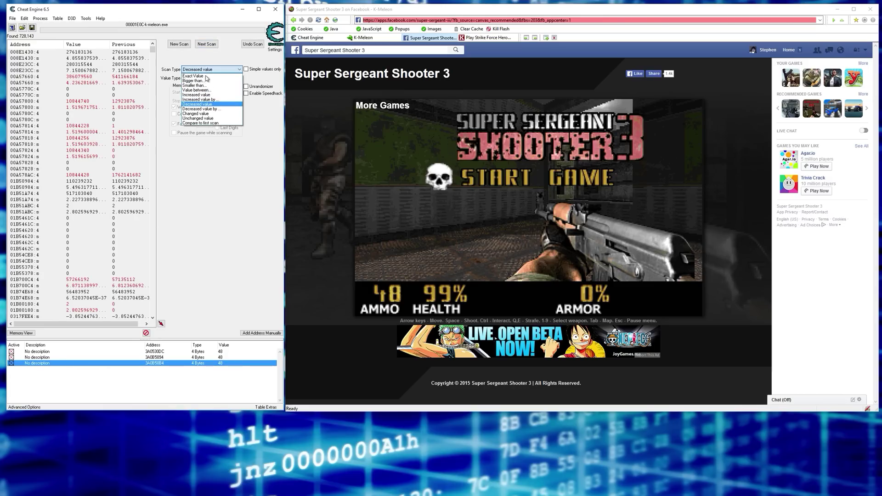
click(210, 118)
click(206, 44)
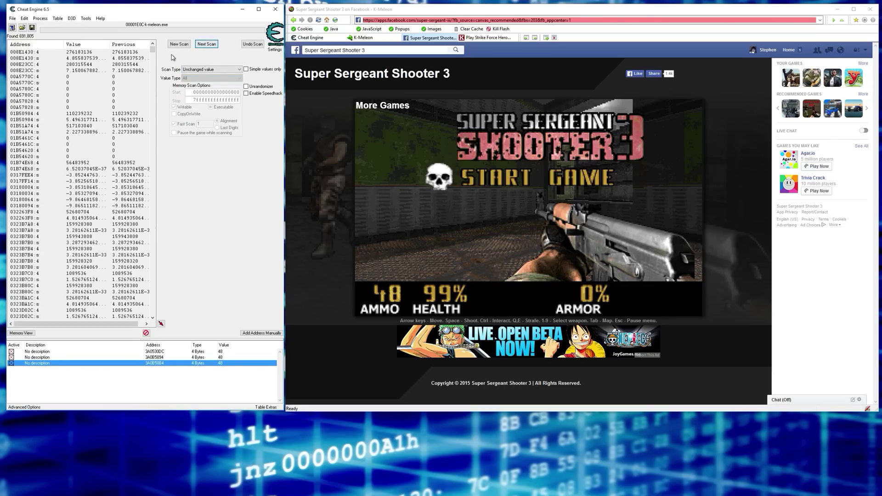
Review the available scan and speedhack hotkey functions in the Cheat Engine settings, then close the settings
click(13, 18)
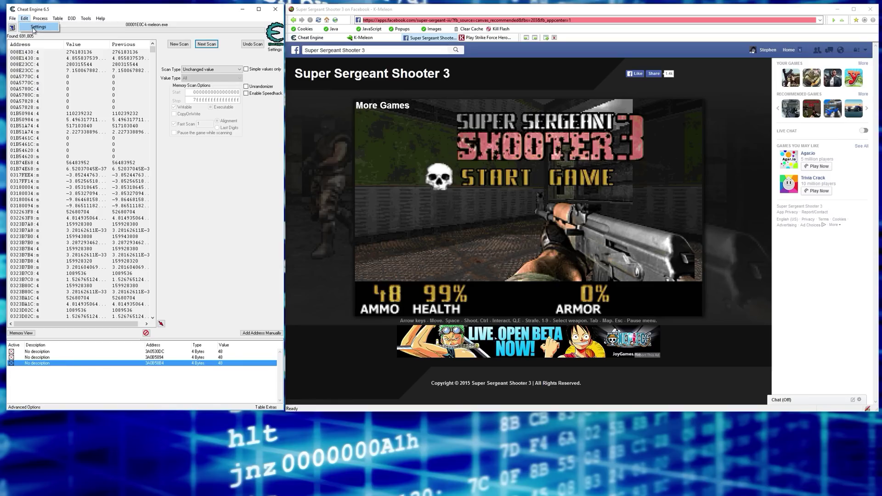
click(35, 28)
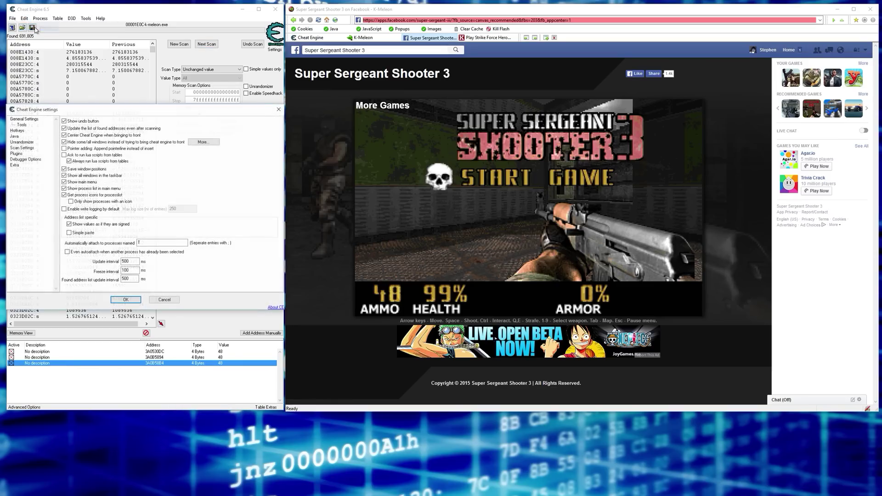
click(22, 131)
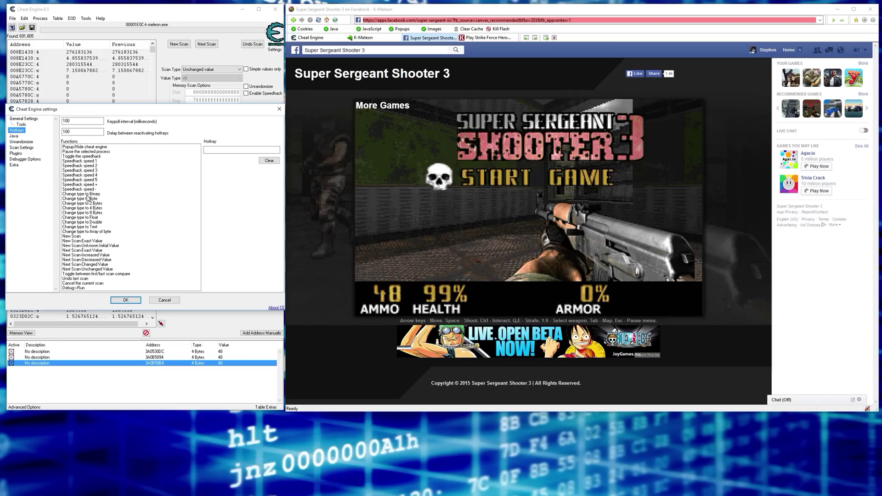
click(279, 109)
Filter the paused results once more for Unchanged value, then resume the game until the soldier deals damage and pause it
click(326, 209)
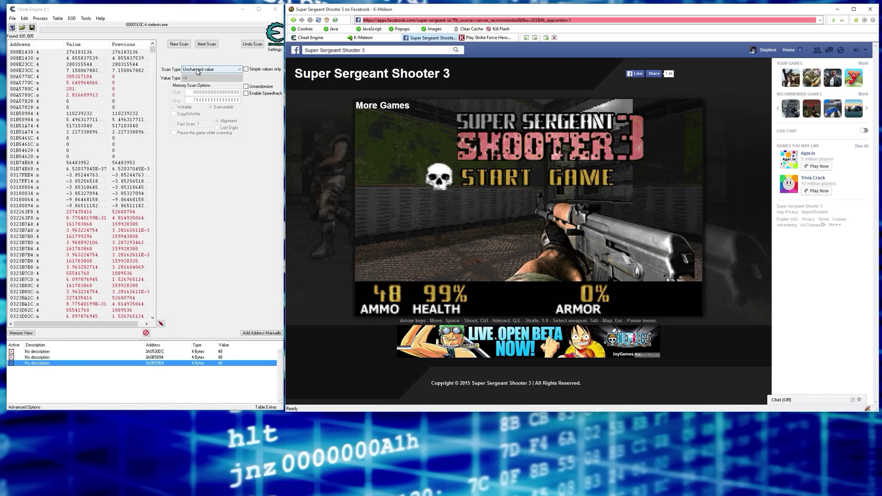
click(206, 45)
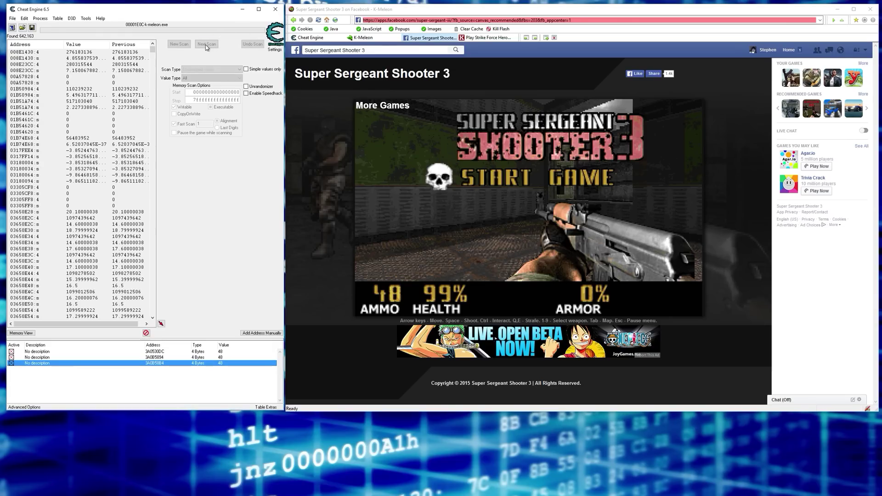
click(377, 226)
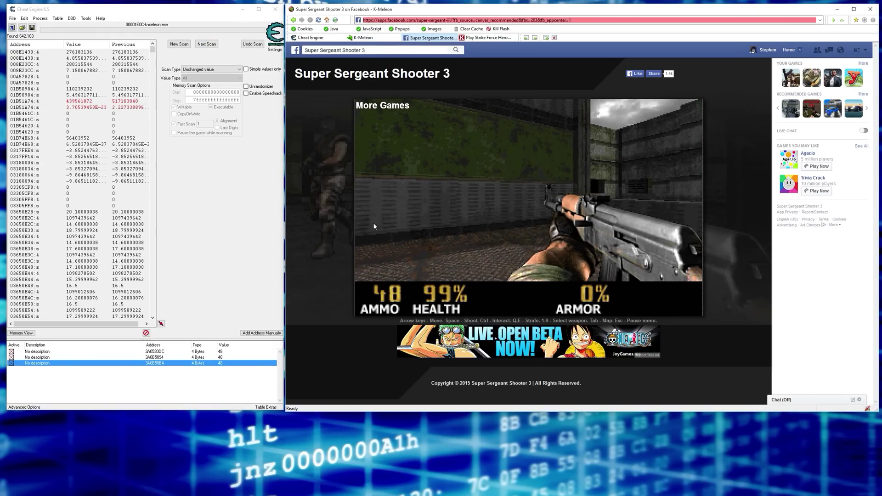
key(Escape)
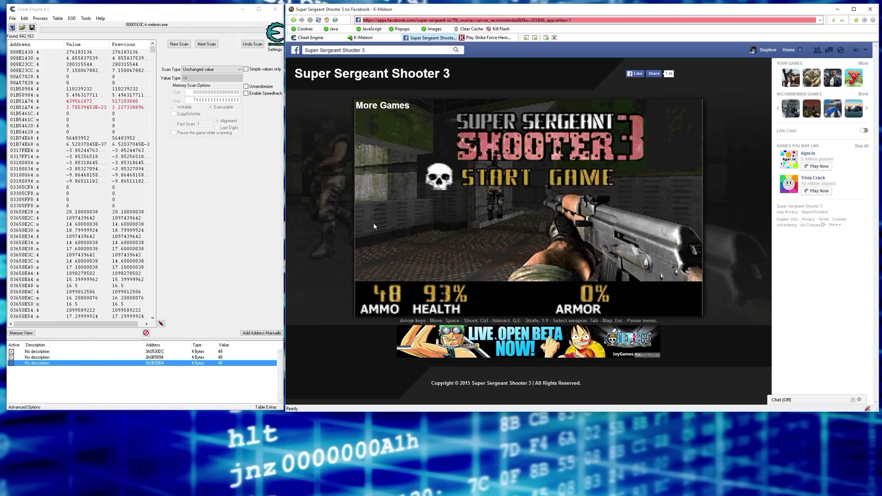
Switch the scan type to Decreased value and narrow the results after the latest health loss
click(209, 69)
click(206, 107)
click(207, 44)
Resume the game, advance on the soldier to take damage, pause, and rescan for Decreased value
click(422, 211)
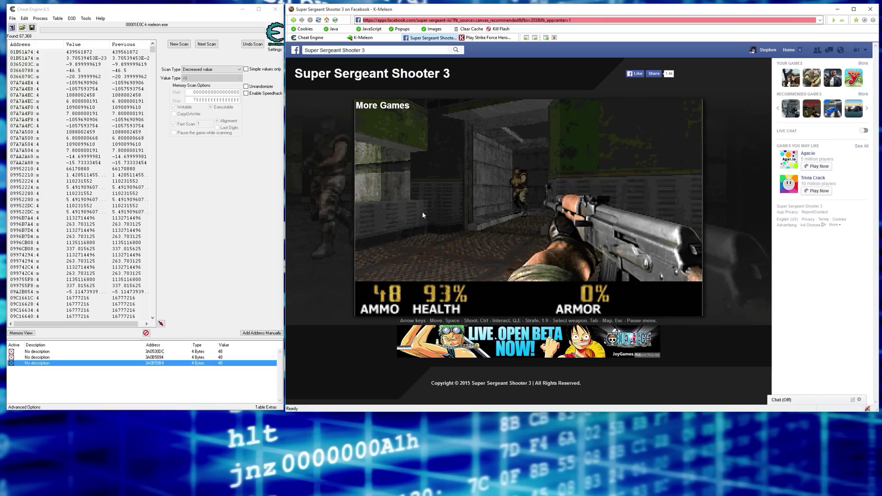
key(Up)
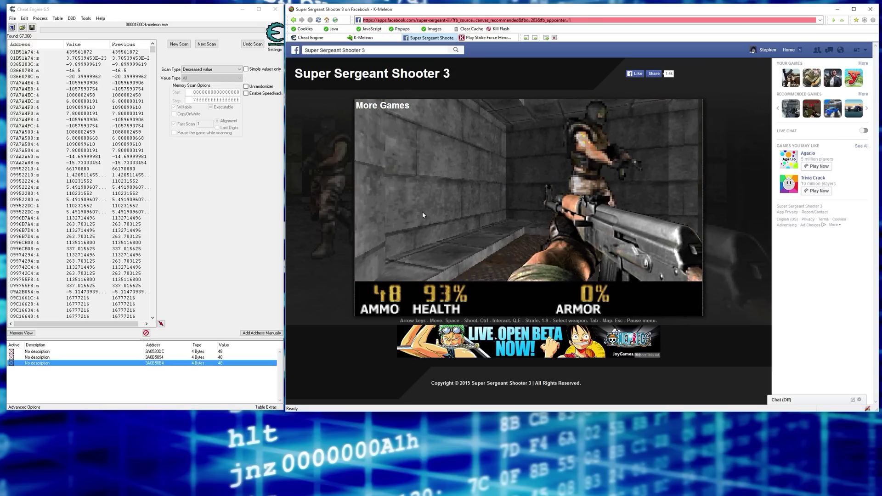
key(Escape)
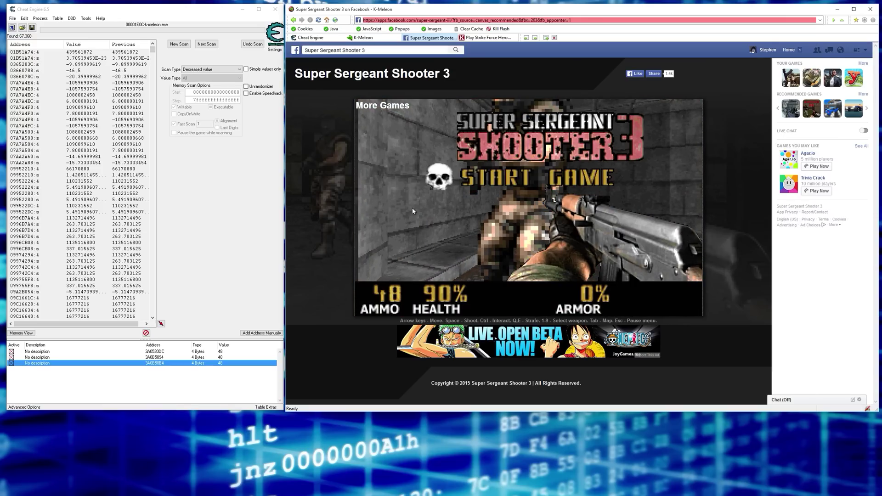
click(206, 44)
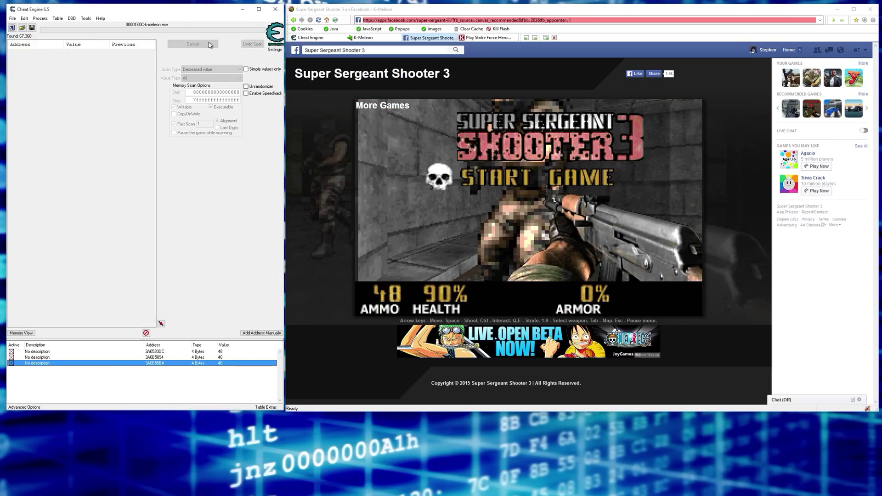
Take damage in two short bursts of play, pausing after each to filter the results for Decreased value
click(384, 183)
key(Escape)
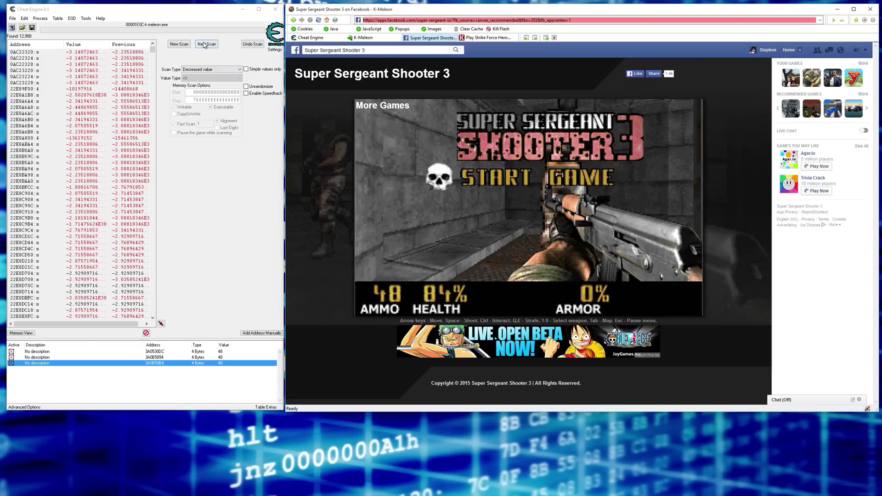
click(206, 44)
click(392, 175)
key(Escape)
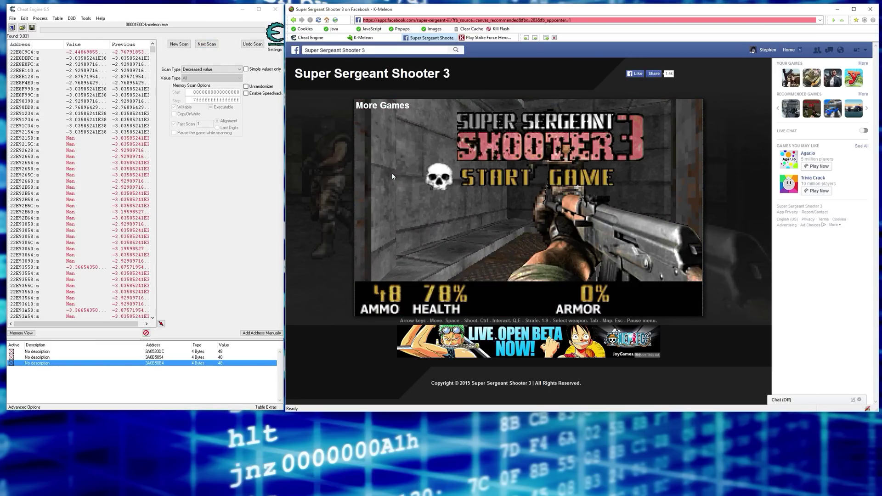
click(207, 45)
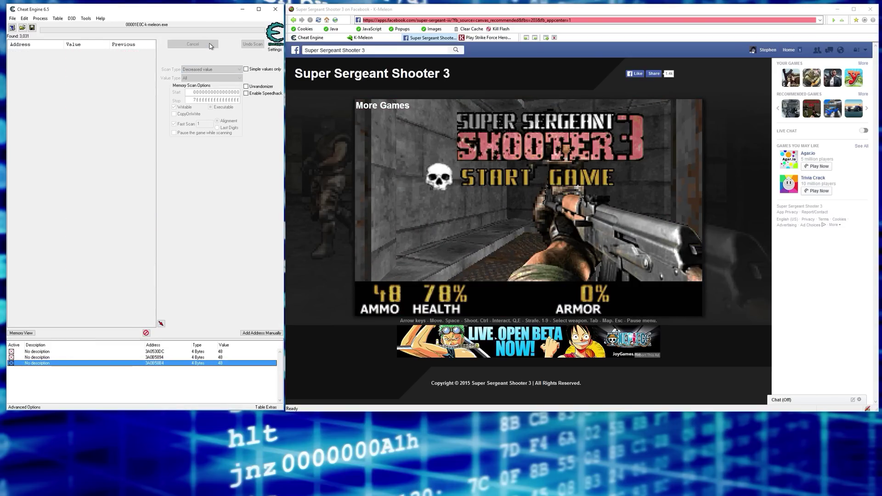
Repeat three more rounds of taking damage, pausing the game and rescanning for Decreased value
click(444, 201)
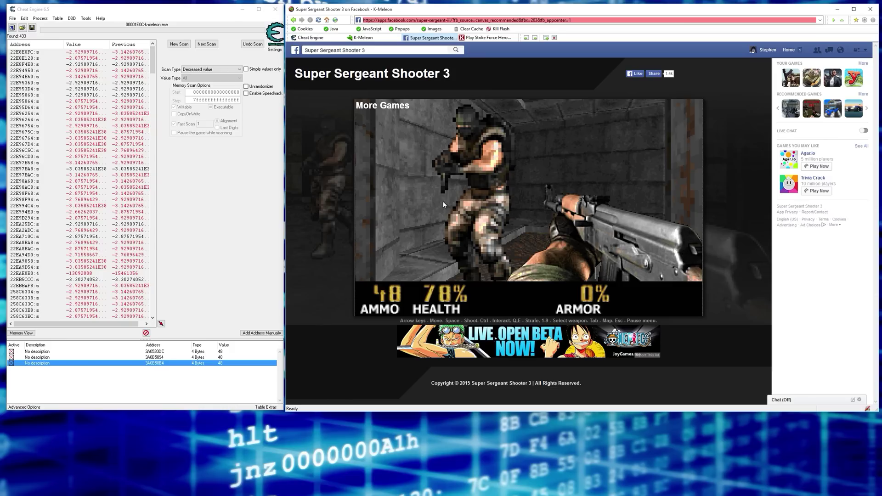
key(Escape)
click(207, 44)
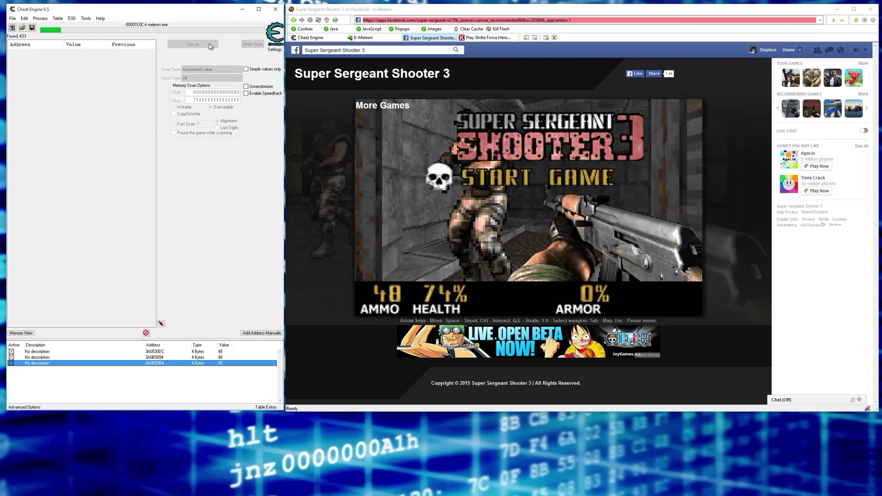
click(459, 213)
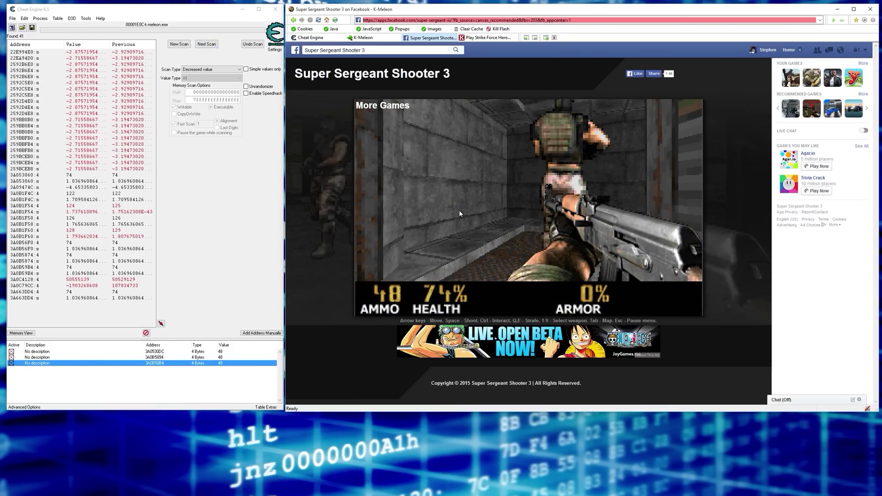
key(Escape)
click(207, 44)
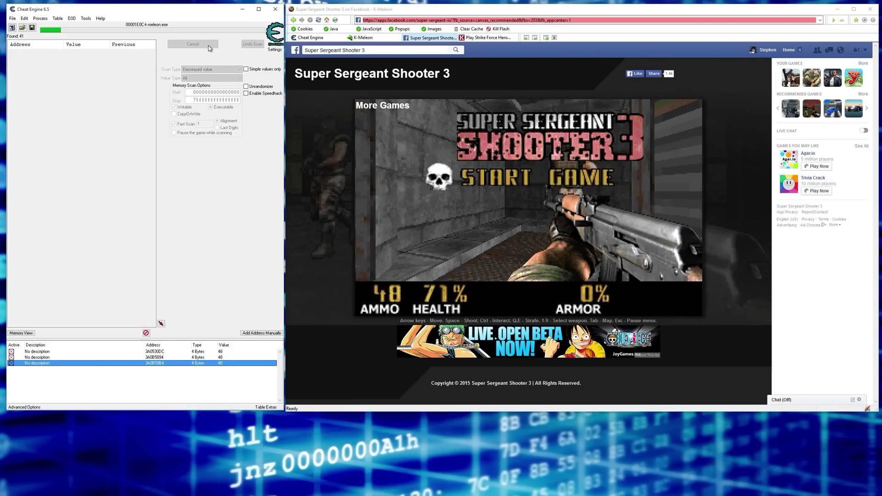
click(462, 246)
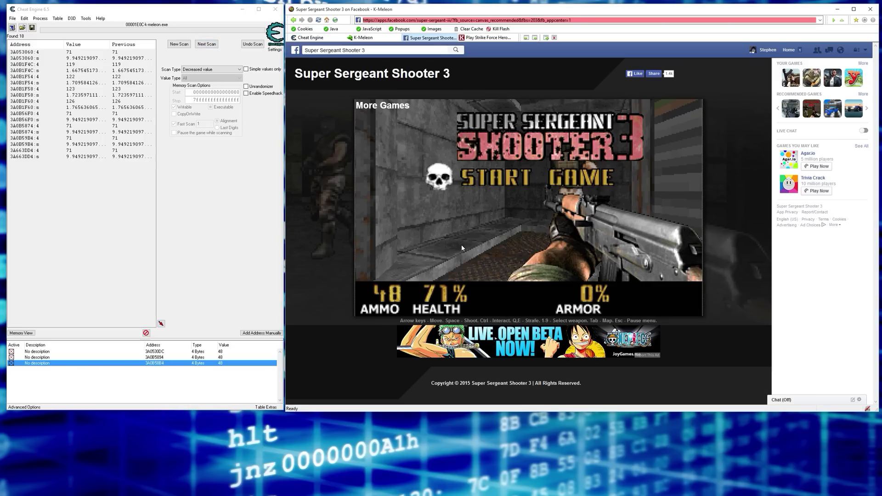
key(Escape)
click(207, 44)
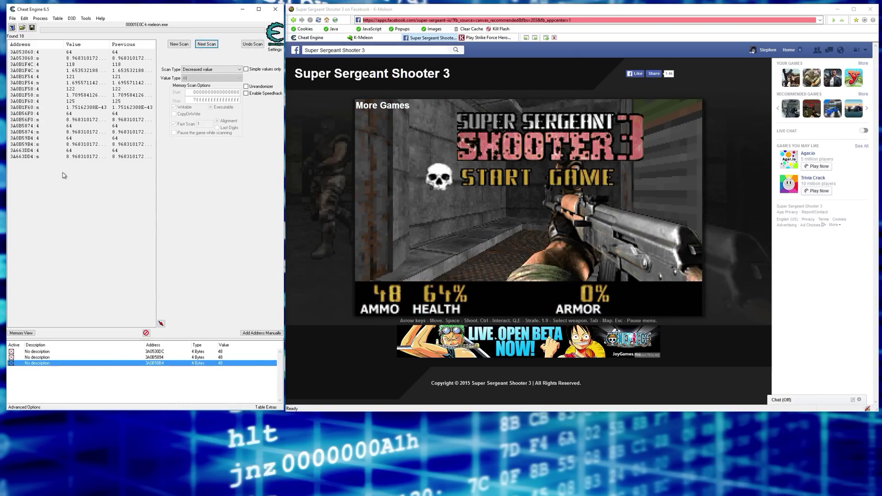
Examine the paired 4-byte and float entries in the scan results, comparing their addresses and values with the displayed health
click(38, 52)
click(40, 59)
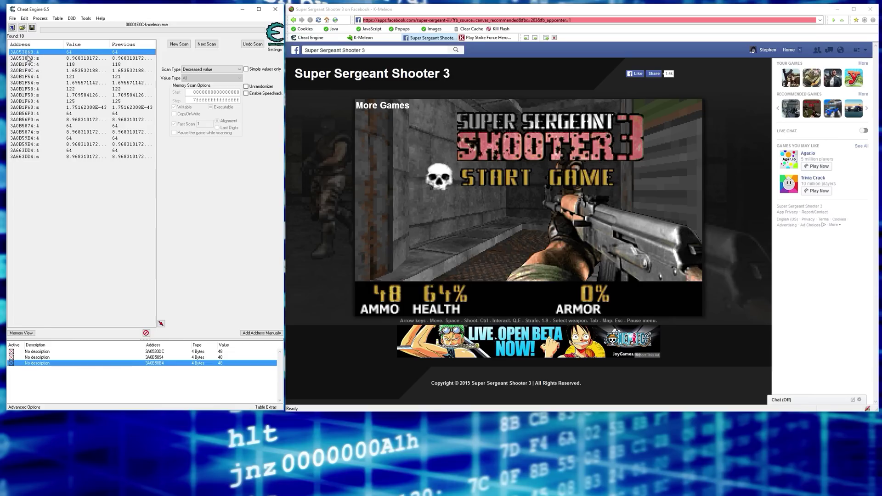
click(27, 52)
click(75, 59)
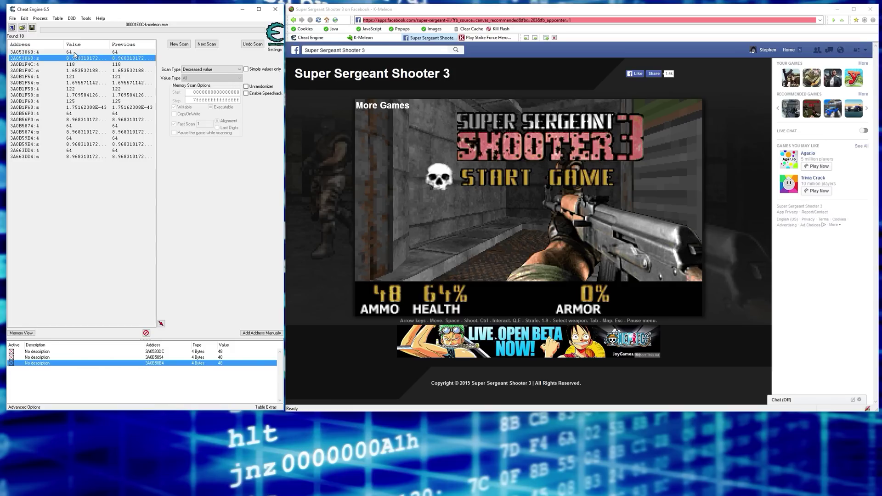
click(76, 53)
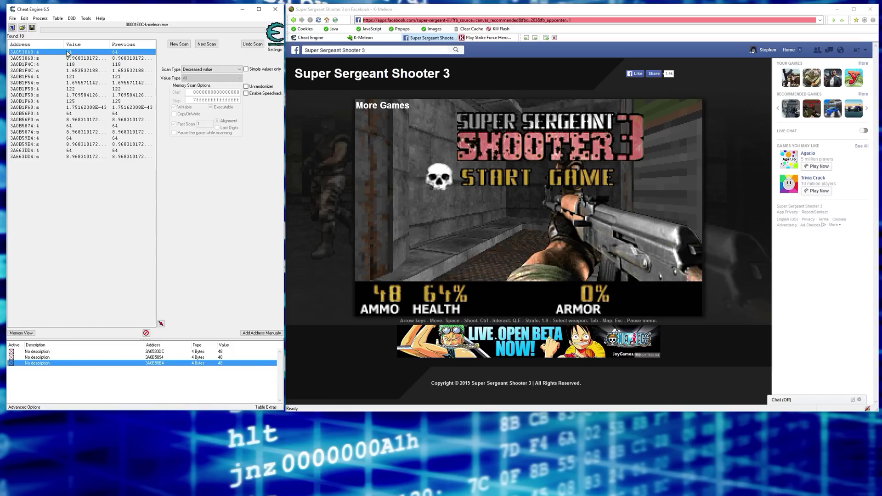
click(73, 64)
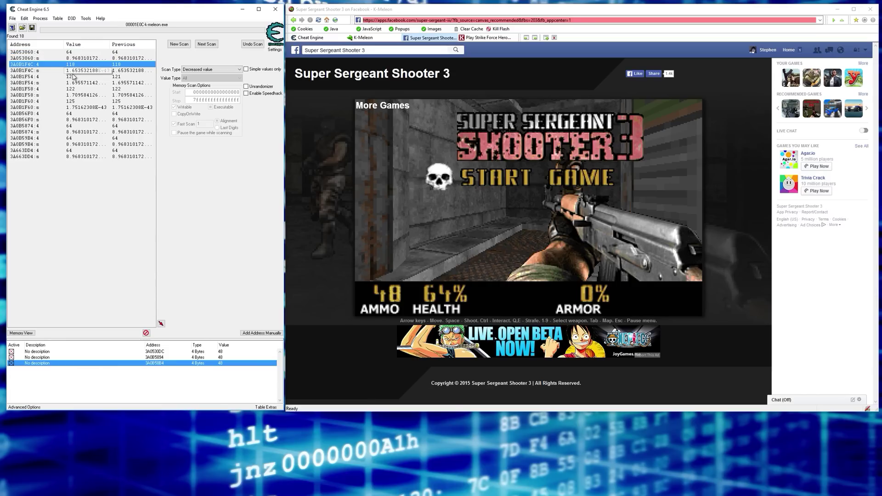
click(74, 76)
click(72, 89)
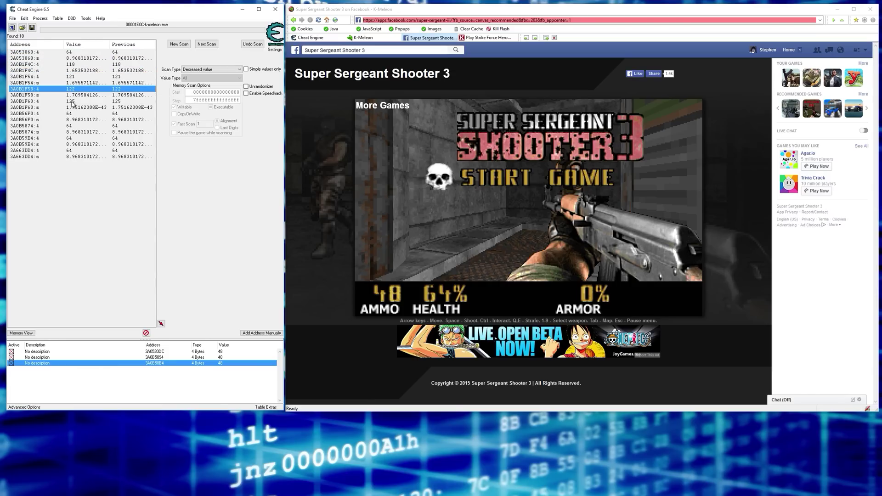
click(73, 101)
click(70, 114)
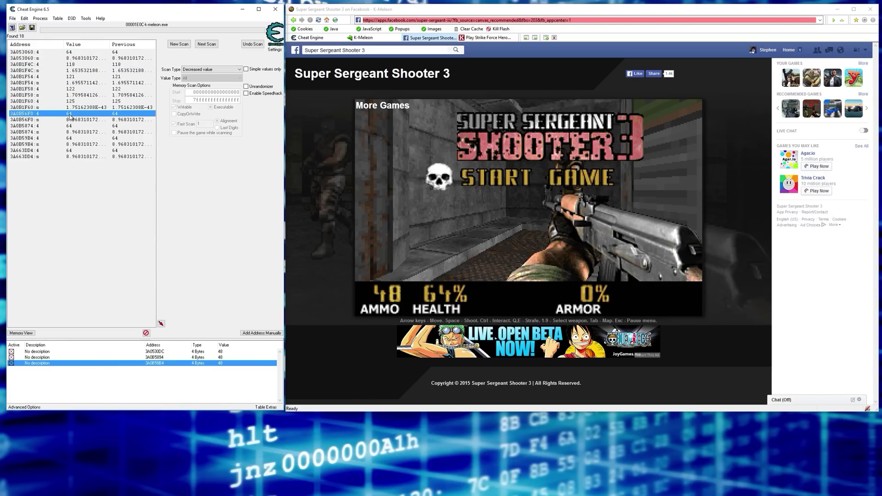
click(44, 108)
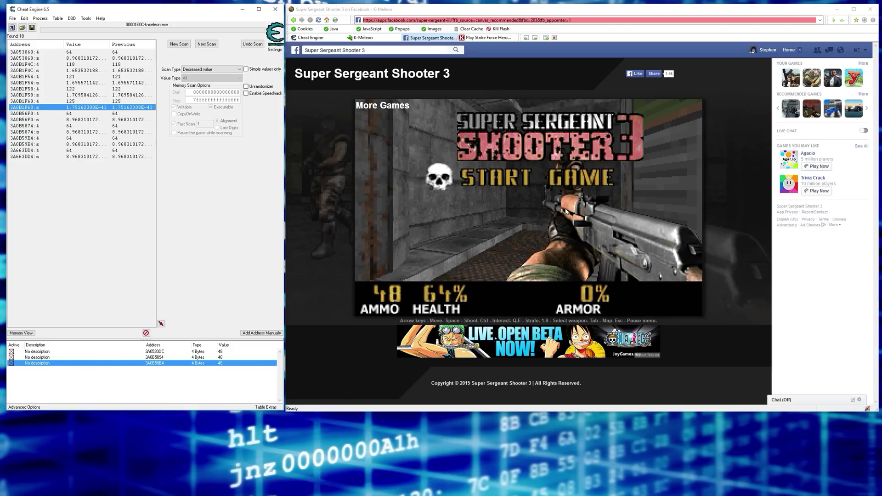
click(34, 59)
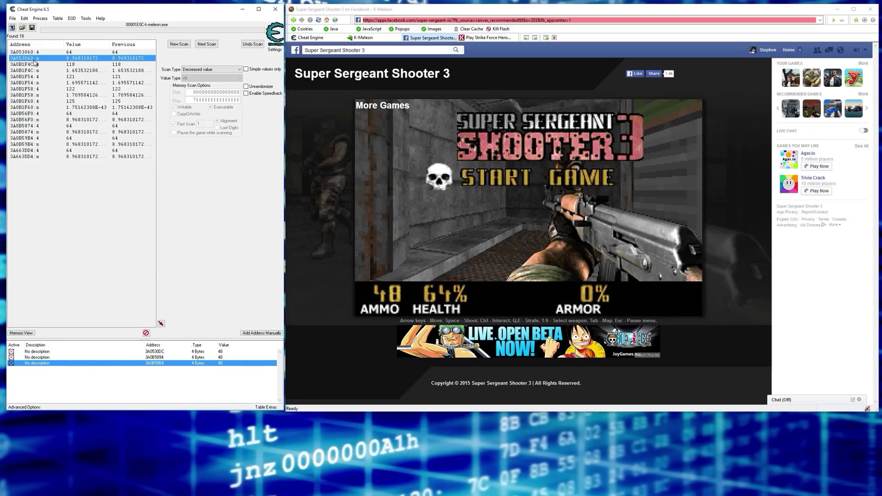
Add all nine float entries from the scan results, from 3A053060 through 3A663DD4, to the address list
double_click(27, 59)
double_click(29, 72)
double_click(28, 84)
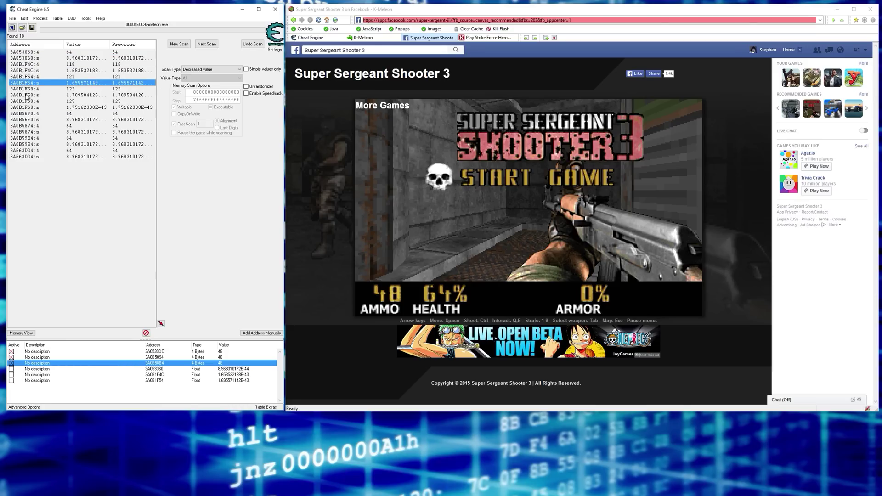
double_click(27, 95)
double_click(27, 108)
double_click(26, 120)
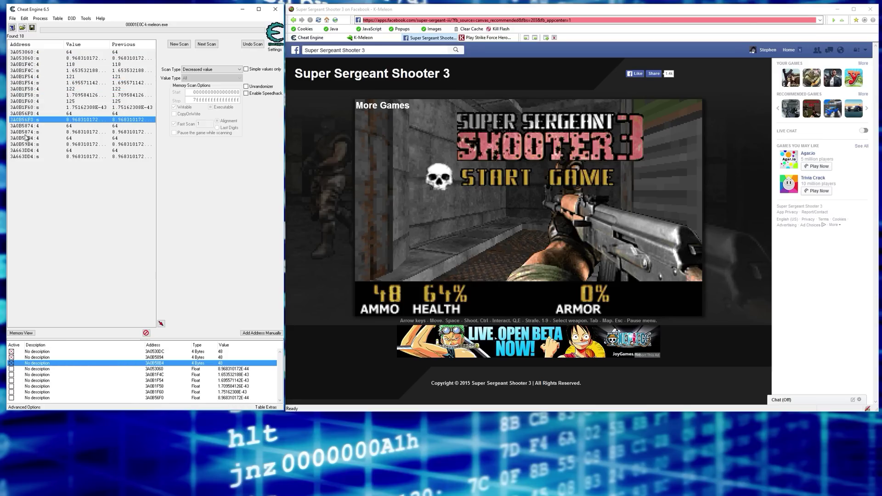
double_click(27, 132)
click(27, 157)
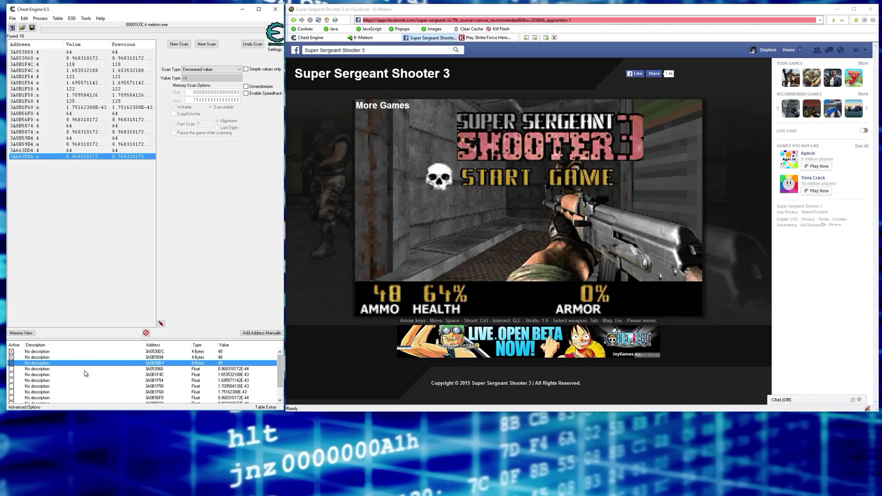
Enlarge the address list and freeze all nine newly added float addresses
drag(152, 339, 160, 217)
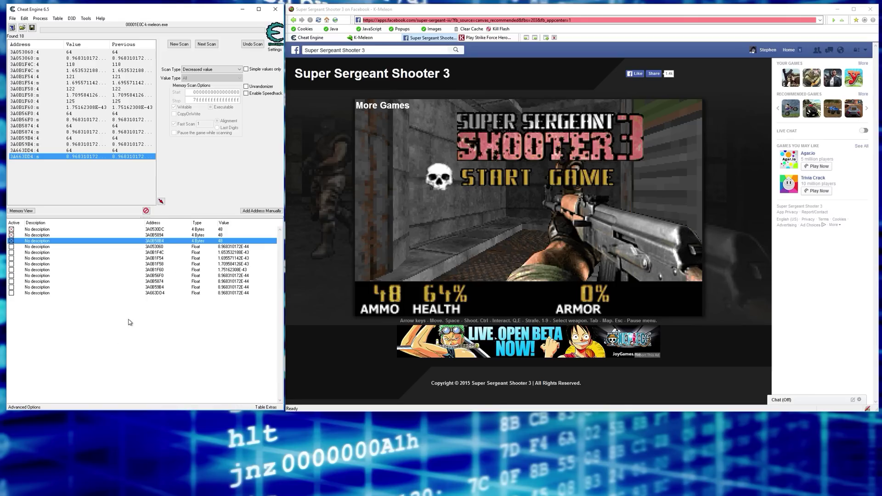
click(11, 293)
click(11, 287)
click(11, 282)
click(11, 276)
click(11, 270)
click(11, 264)
click(11, 258)
click(11, 253)
click(11, 247)
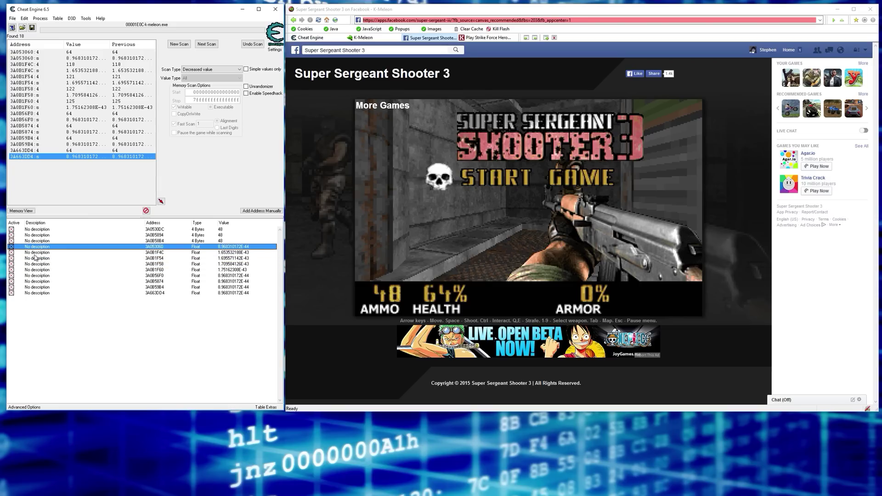
Resume Super Sergeant Shooter 3, move through the level under enemy fire to test the frozen health, and pause the game
click(551, 253)
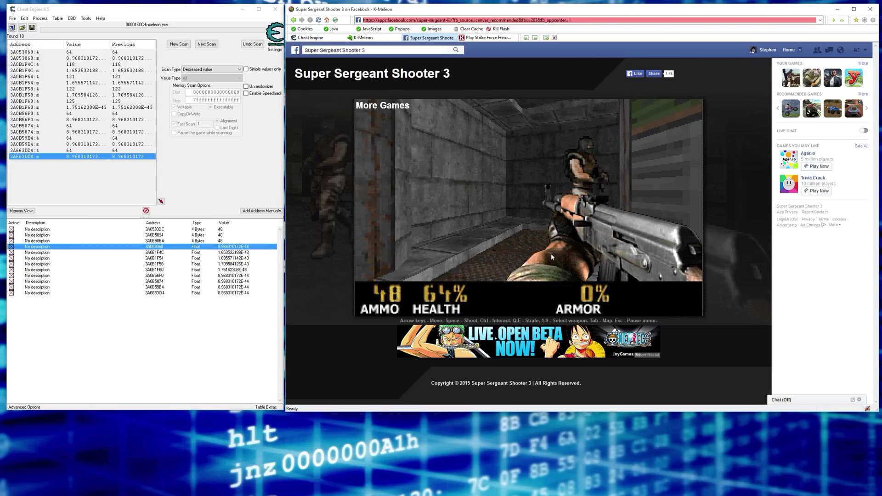
key(Right)
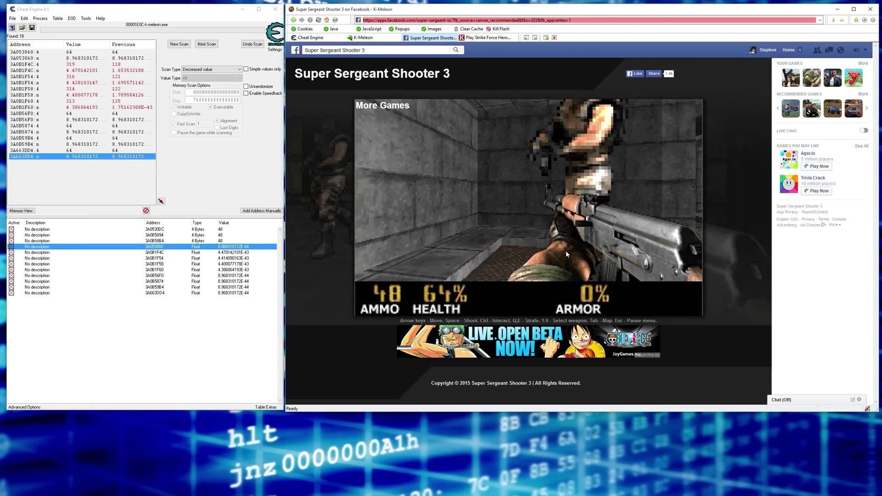
key(Left)
key(Right)
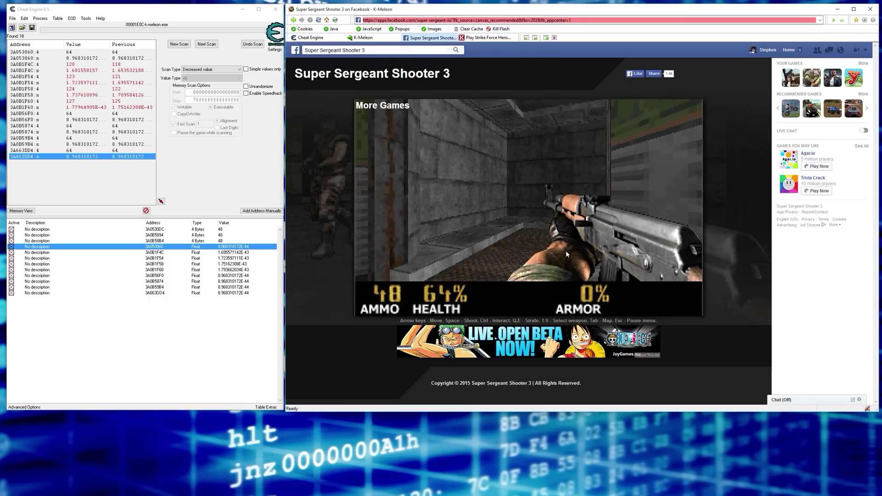
key(Left)
key(Right)
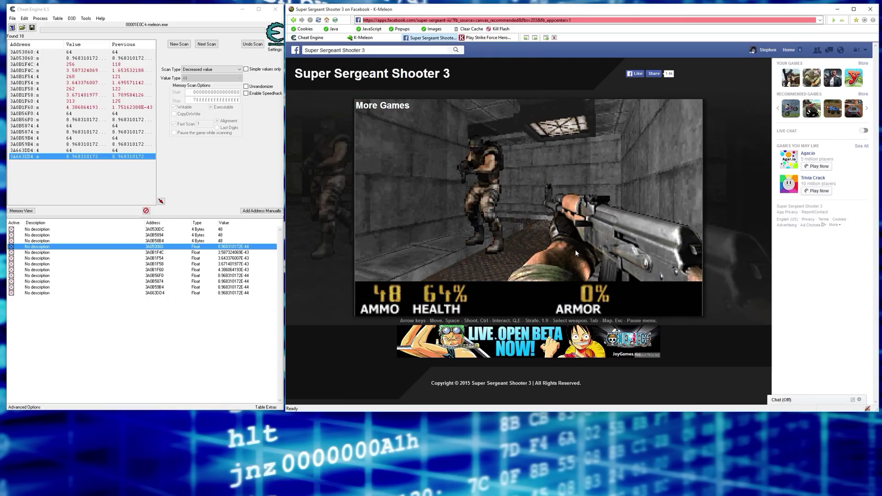
key(Right)
key(Right)
key(Up)
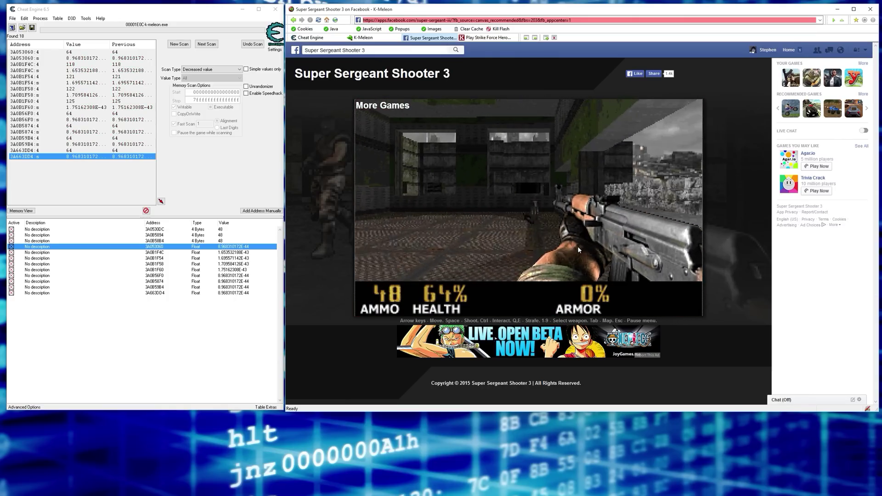
key(Right)
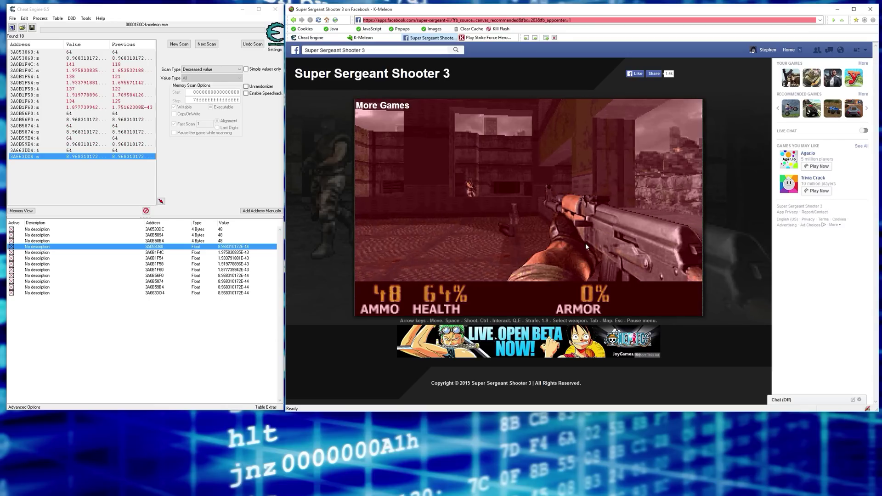
key(Left)
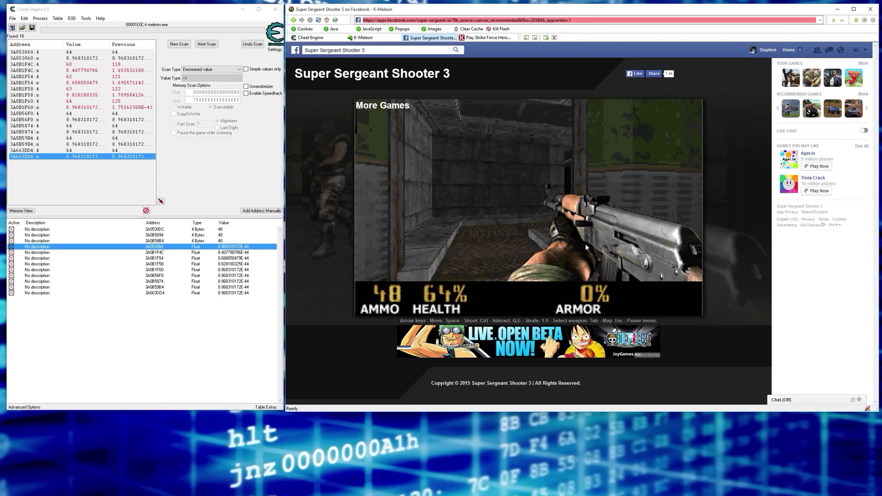
key(Escape)
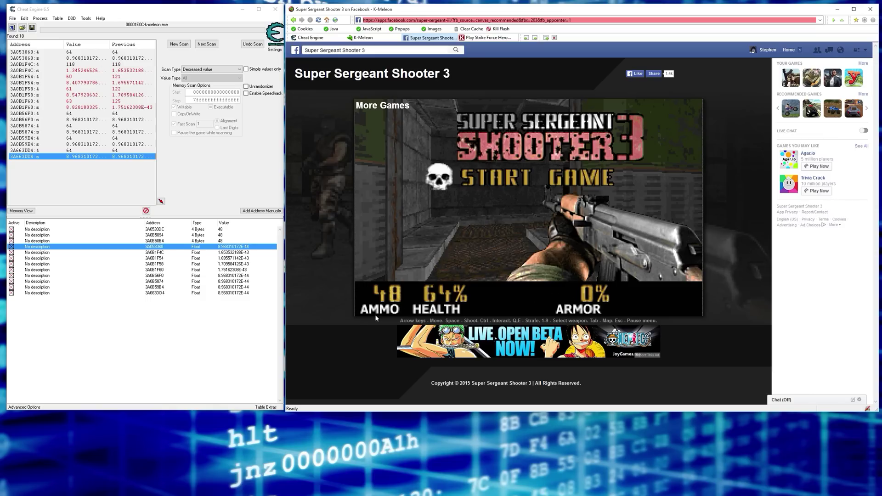
Unfreeze all nine float addresses in the address list, from 3A663DD4 back to 3A053060
click(11, 293)
click(11, 287)
click(11, 281)
click(11, 275)
click(11, 270)
click(12, 263)
click(11, 259)
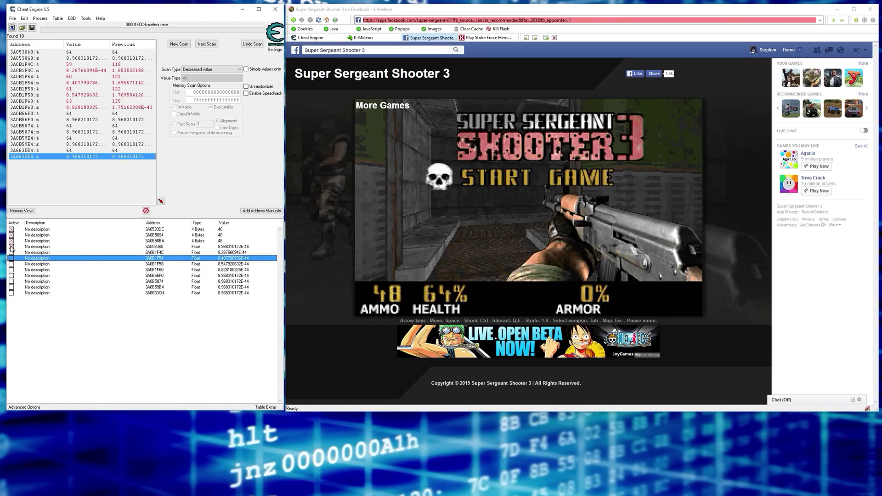
click(11, 246)
Resume the game, walk around the corridors while watching which scanned values change without taking damage, and pause it
click(536, 214)
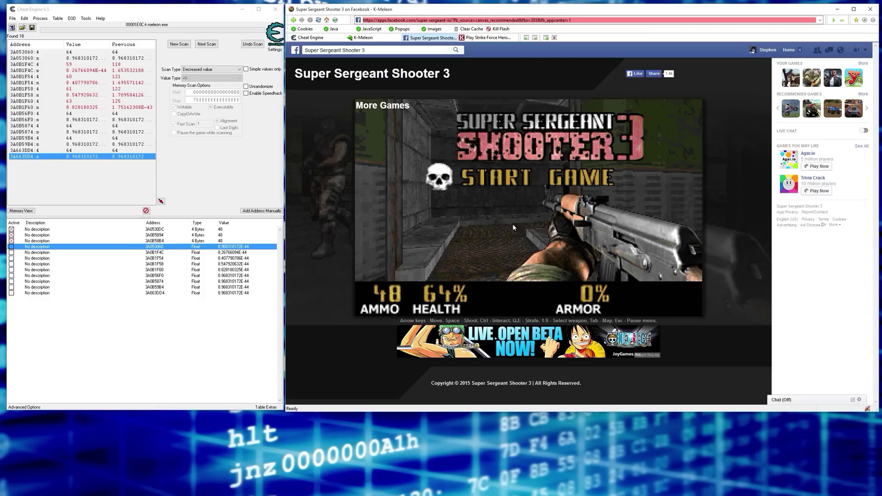
key(Up)
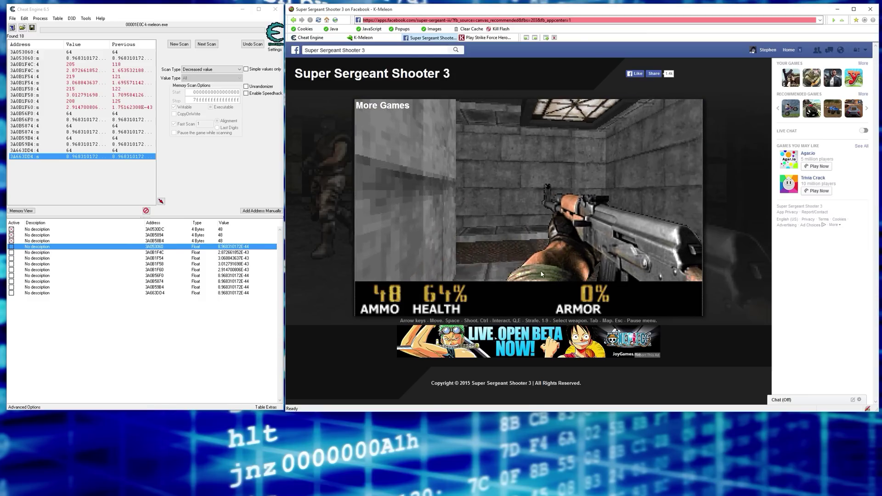
key(Left)
key(Up)
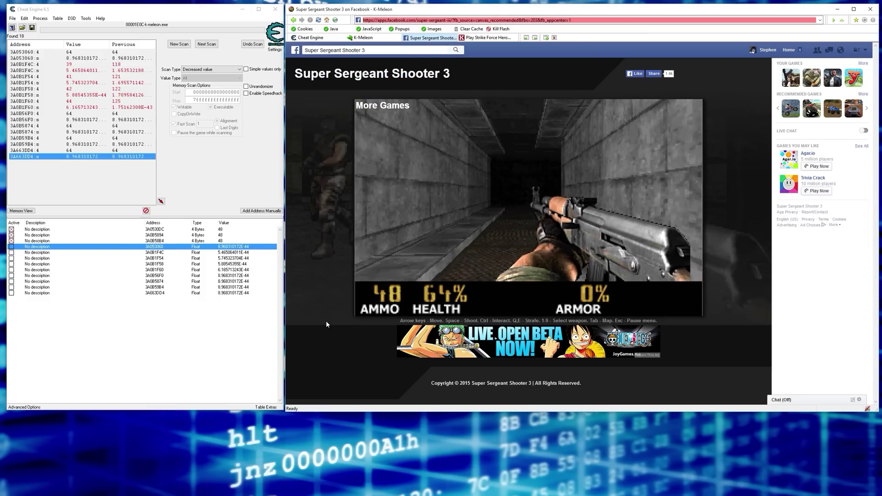
key(Up)
key(Right)
key(Escape)
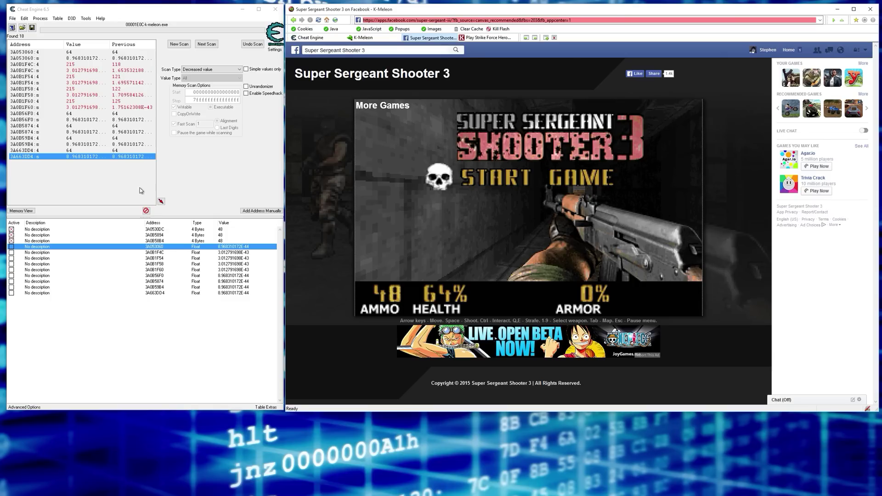
Examine the entries from 3A0B1F4C through 3A0B1F60 in the scan results, comparing their changed values with the displayed health
click(68, 65)
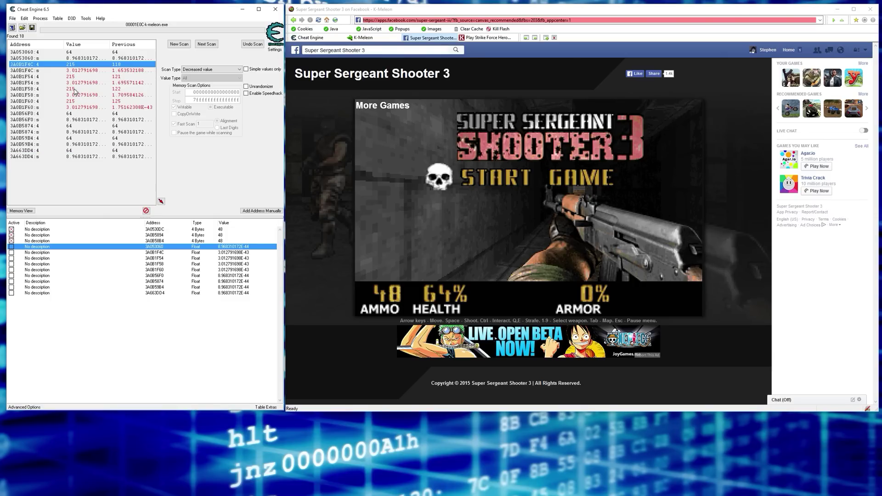
shift+click(76, 108)
right_click(91, 99)
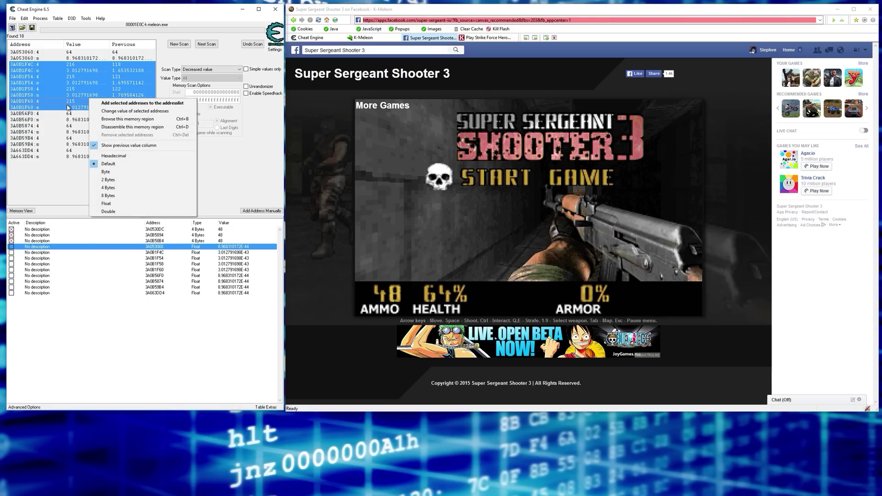
click(65, 372)
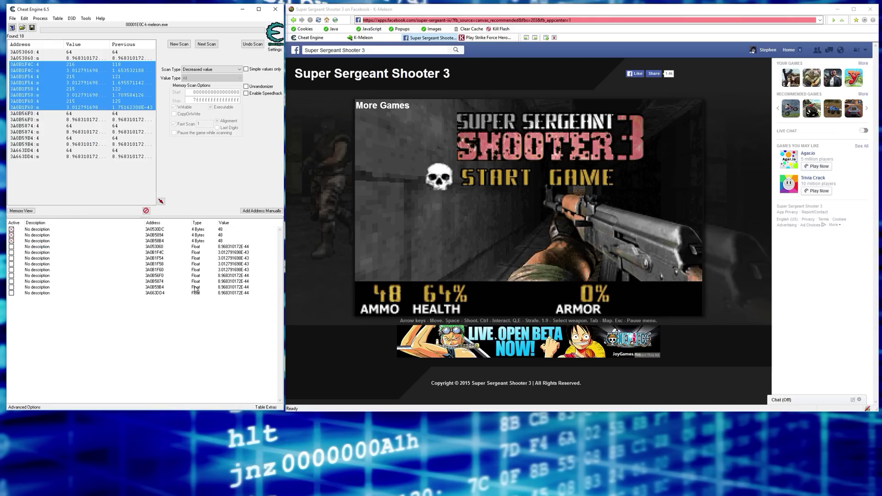
click(79, 108)
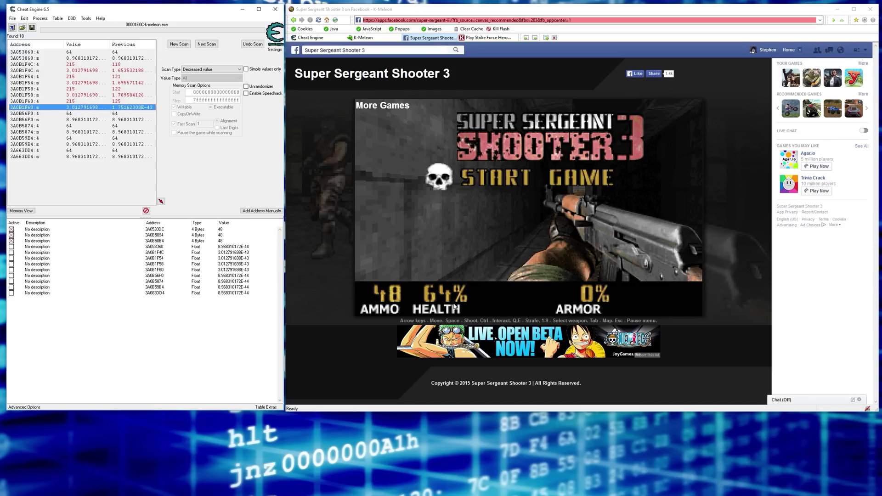
click(76, 65)
click(79, 83)
click(87, 101)
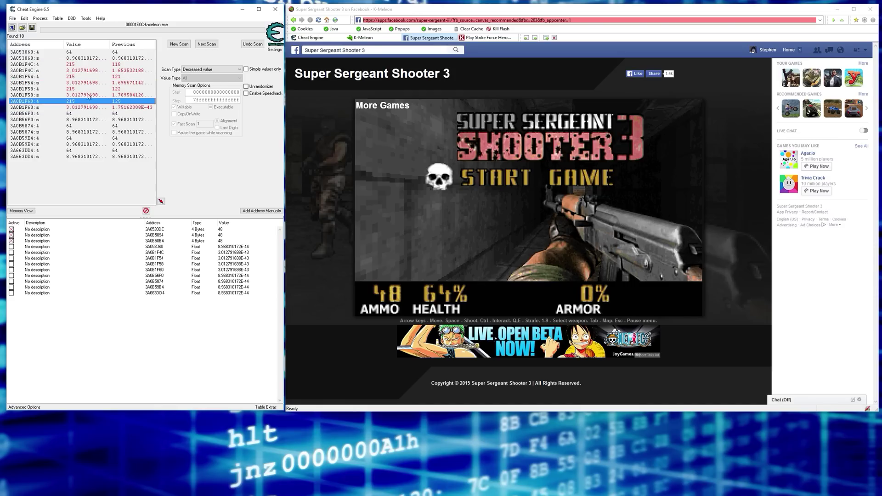
Compare the paired 4-byte and float entries at 3A053060, 3A0B56F0, 3A0B5874, 3A0B59B4 and 3A663DD4 with the displayed health
click(76, 113)
click(75, 127)
click(76, 134)
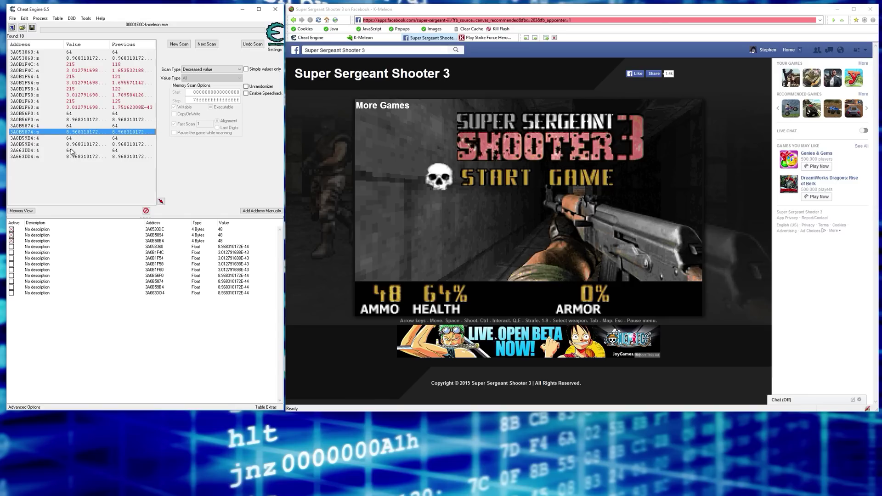
click(71, 150)
click(70, 53)
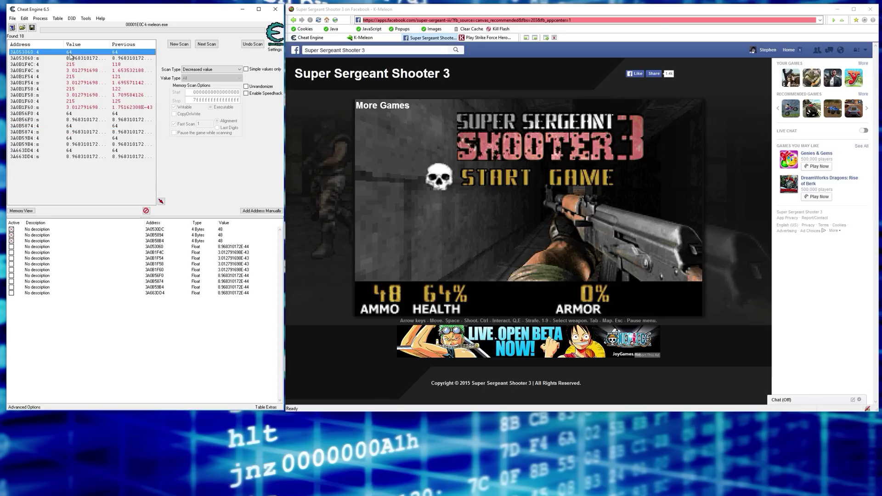
click(72, 114)
click(42, 120)
click(37, 113)
click(37, 120)
click(70, 126)
click(70, 132)
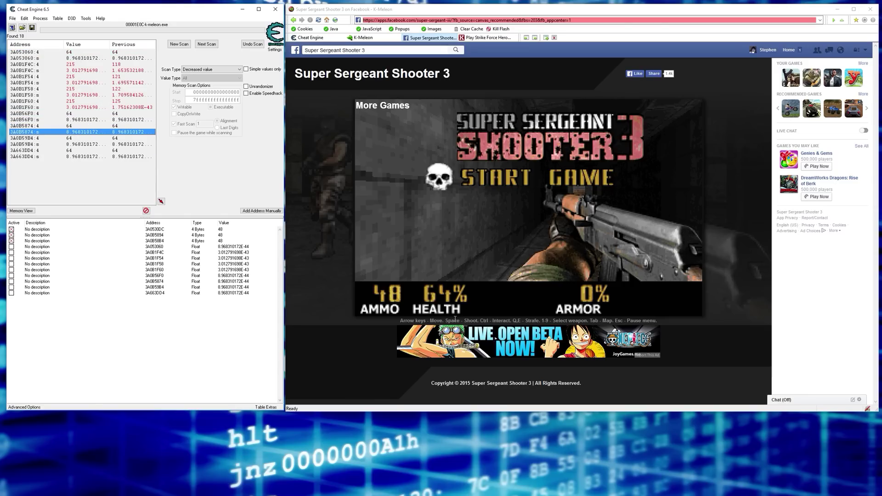
click(74, 147)
click(68, 157)
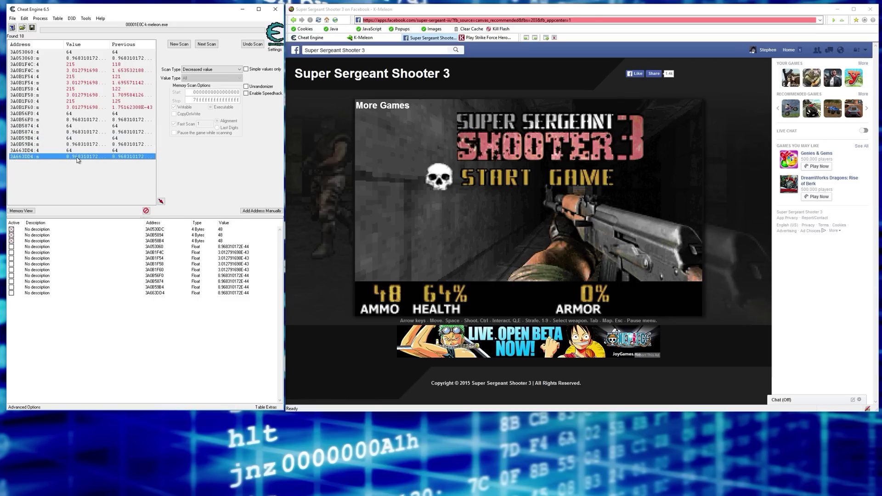
click(38, 152)
click(41, 139)
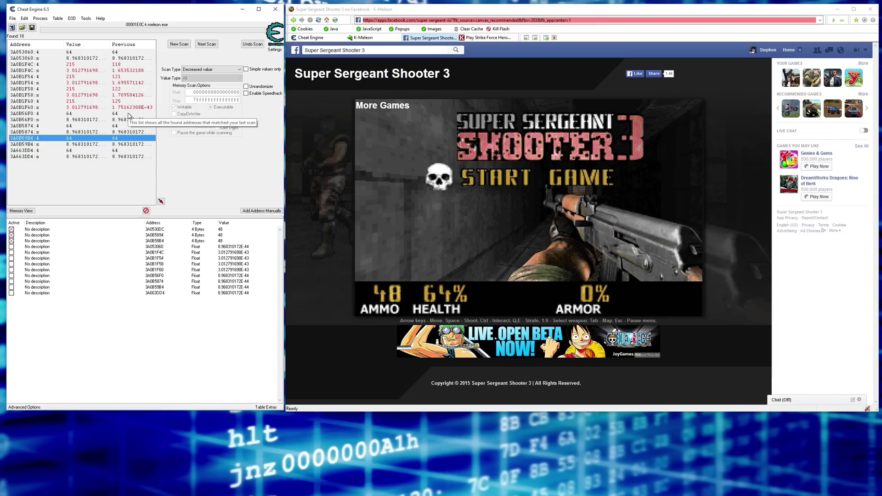
Switch the browser to the Strike Force Heroes 2 game and reset the current memory scan for a new one
click(478, 38)
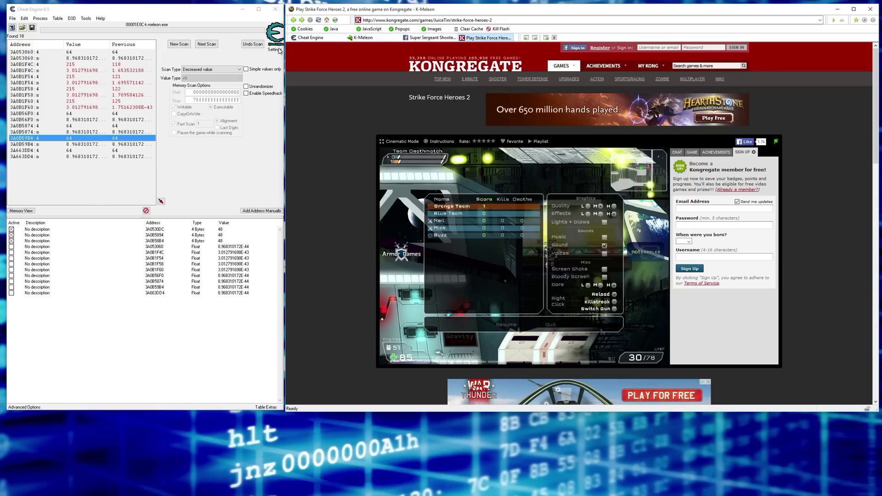
click(179, 45)
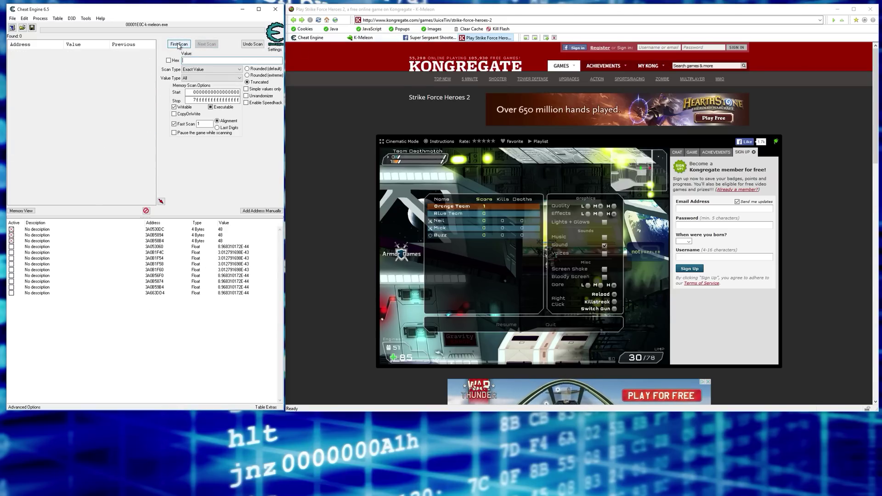
Unfreeze the three 4-byte ammo addresses and delete every entry from the address list
click(41, 231)
shift+click(45, 295)
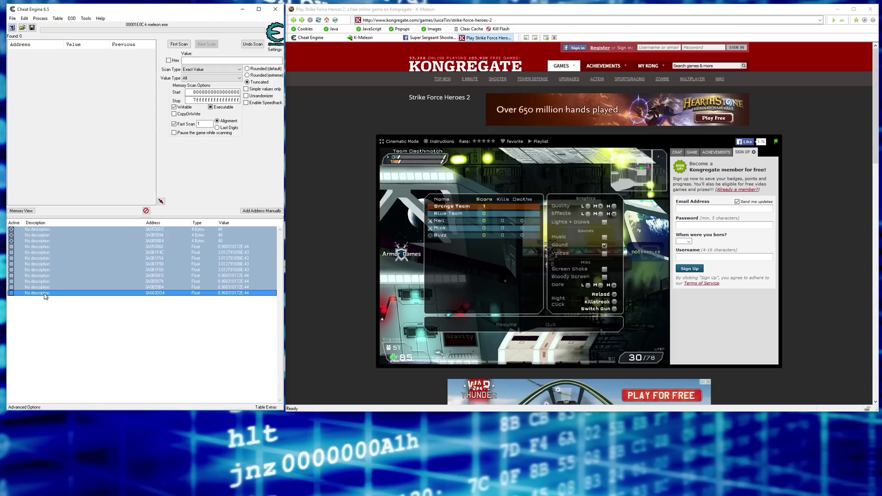
click(11, 241)
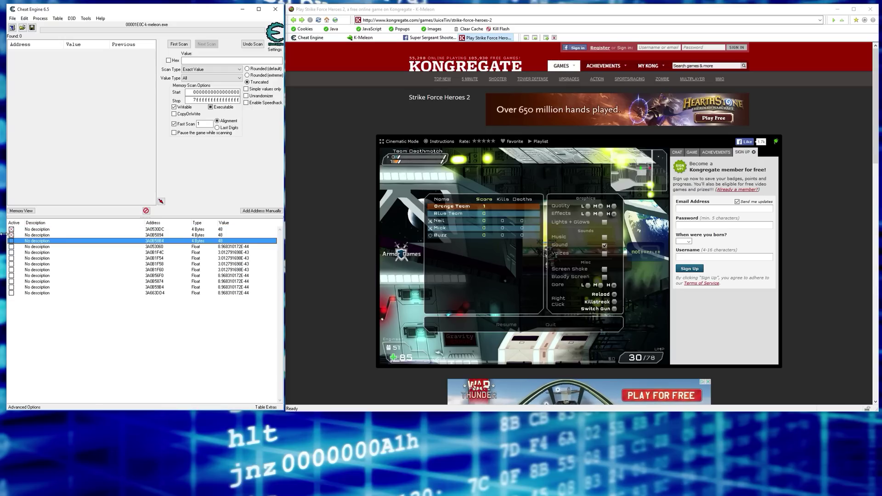
click(11, 235)
click(11, 229)
shift+click(43, 294)
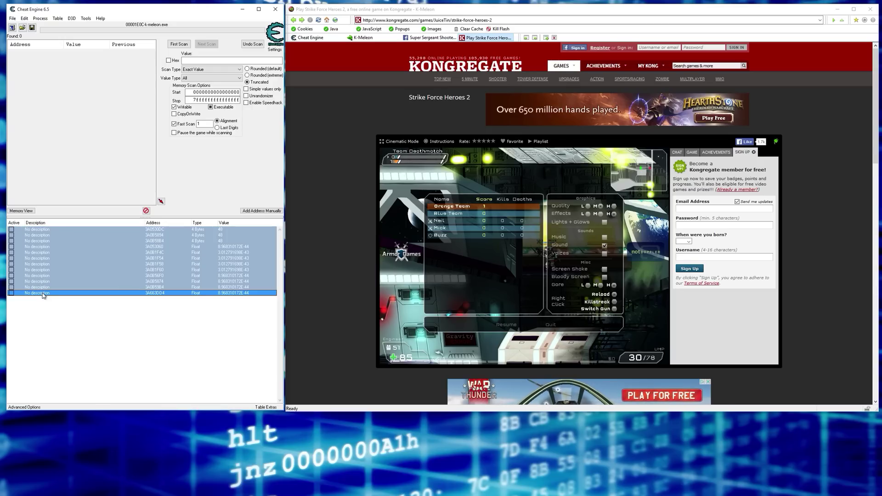
key(Delete)
key(Return)
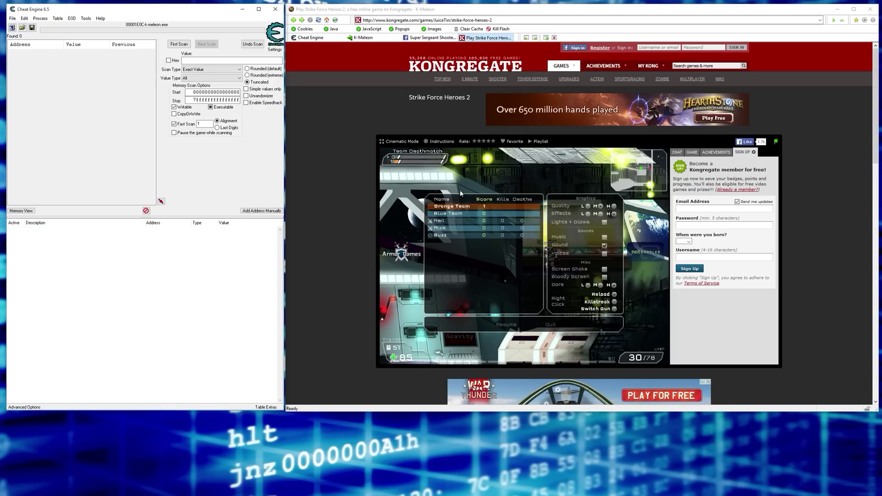